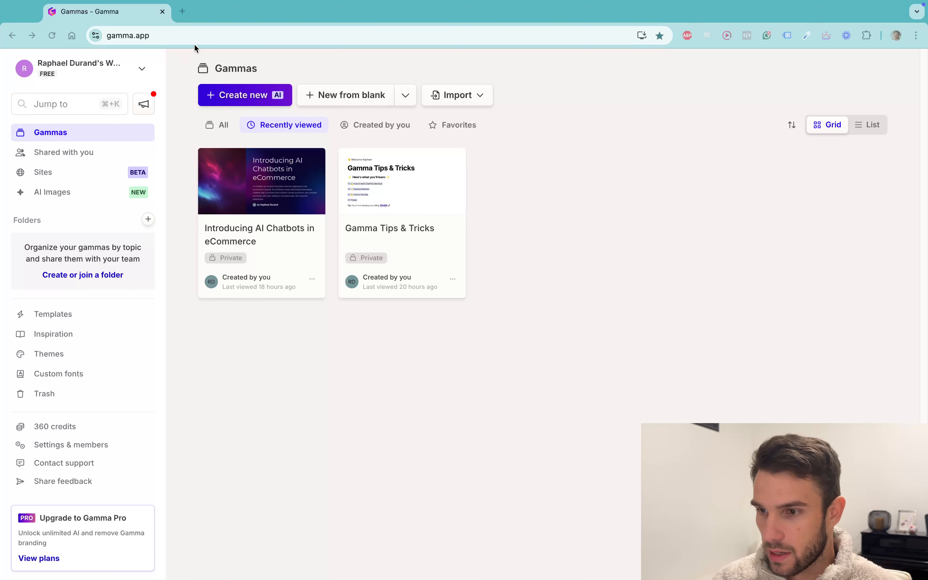
click(183, 35)
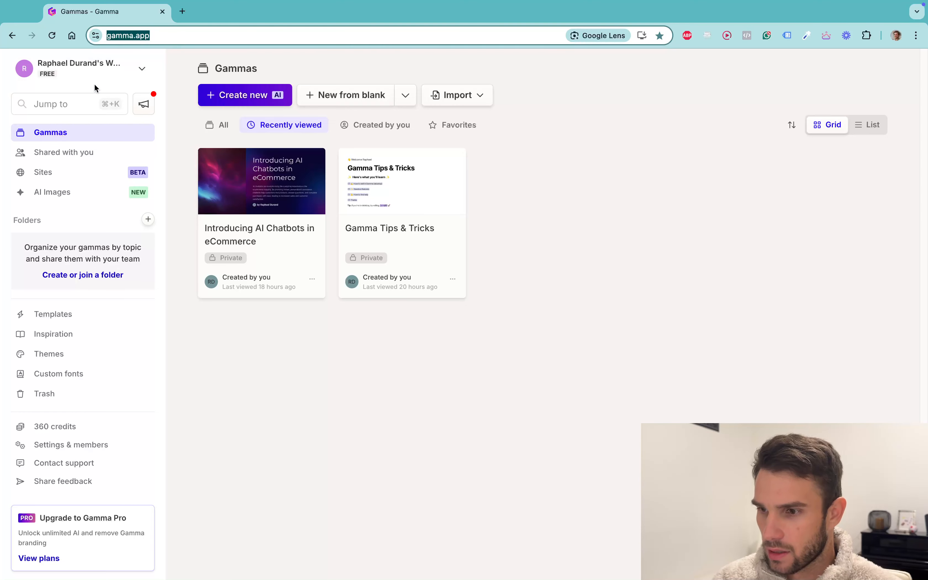
click(92, 72)
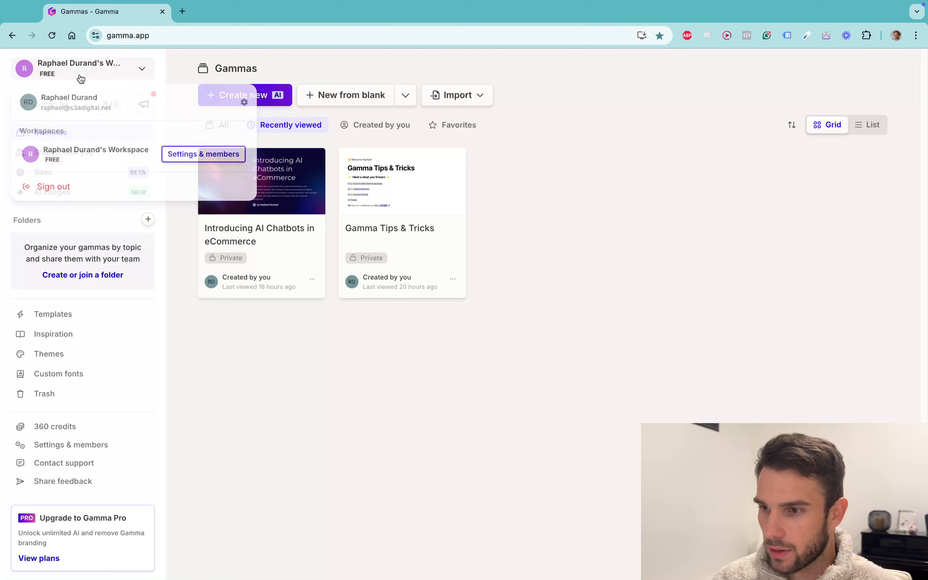
click(265, 378)
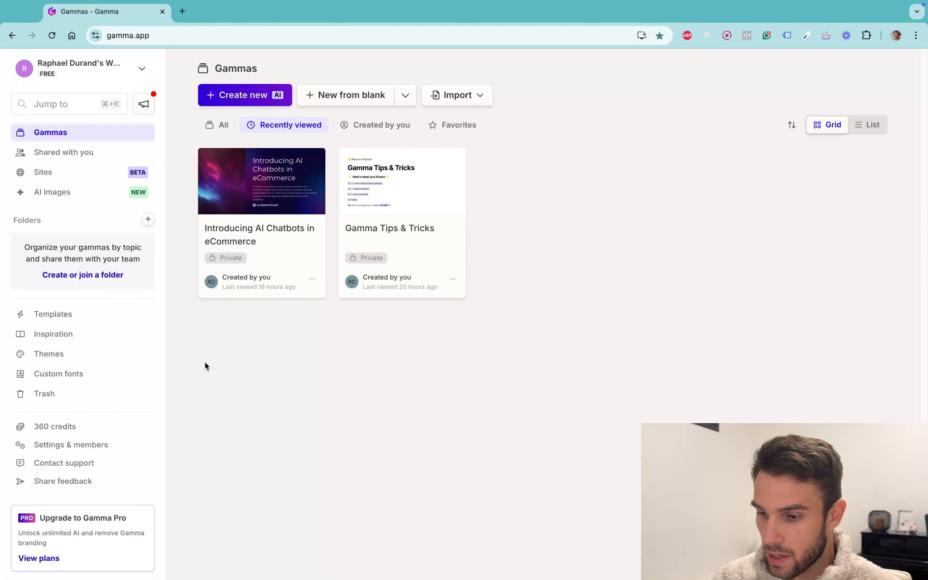
Review the Plus and Pro upgrade plans with yearly and monthly billing, and return to the Gammas overview.
click(40, 559)
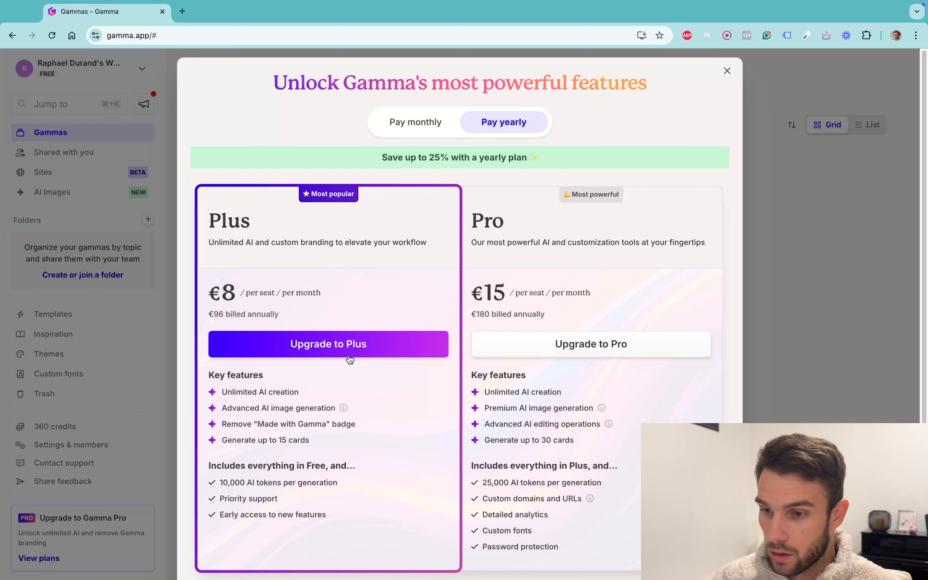
click(422, 123)
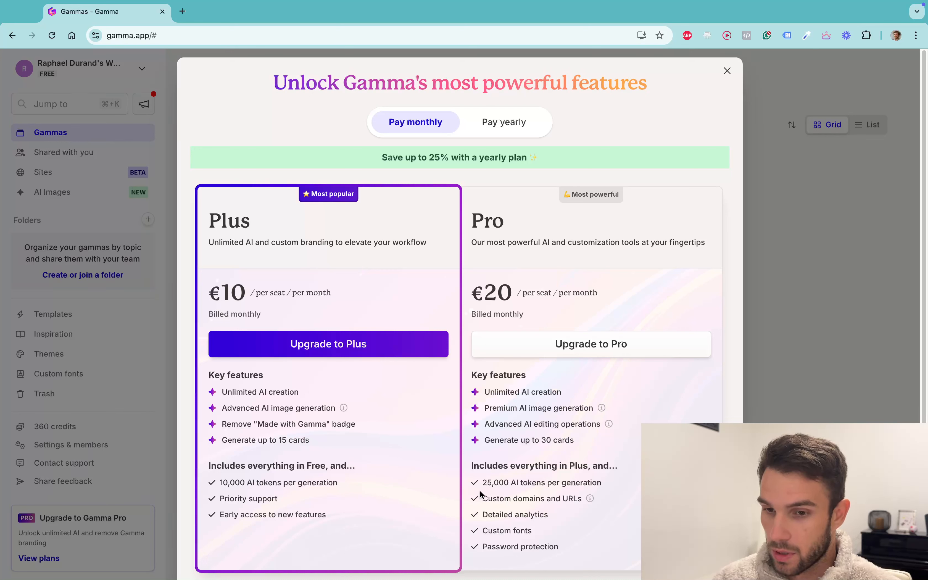
click(727, 71)
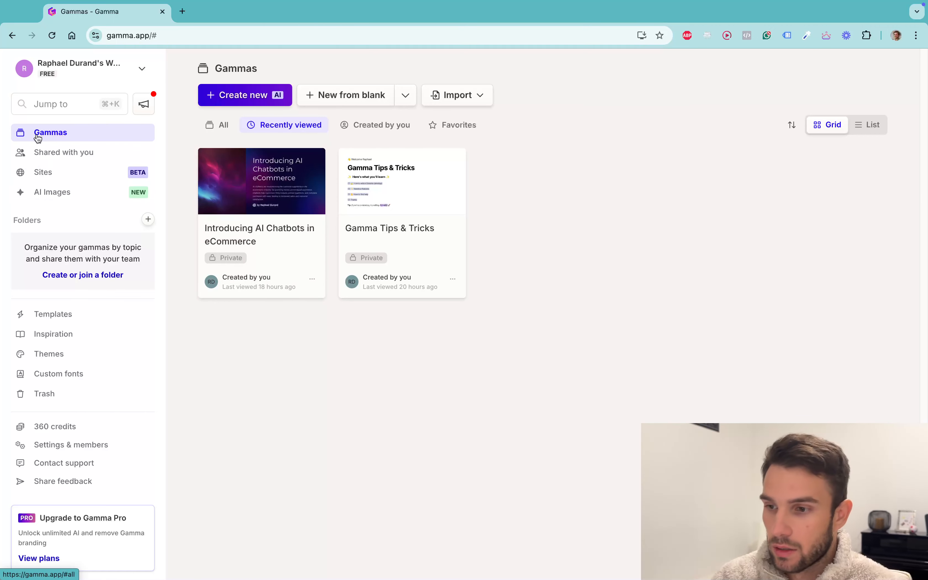
click(60, 133)
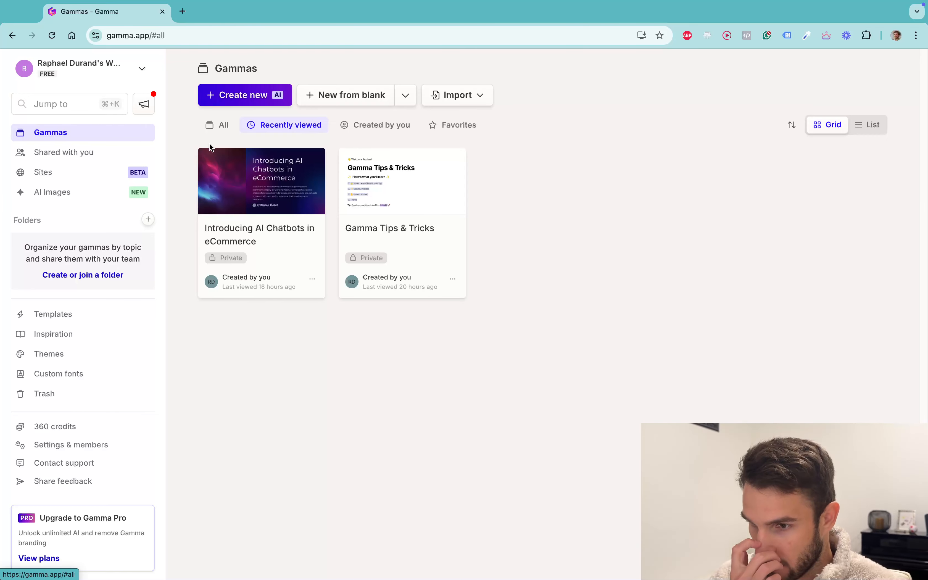
Start a new AI-generated presentation from a prompt, with 4 cards and the Default page style.
click(247, 97)
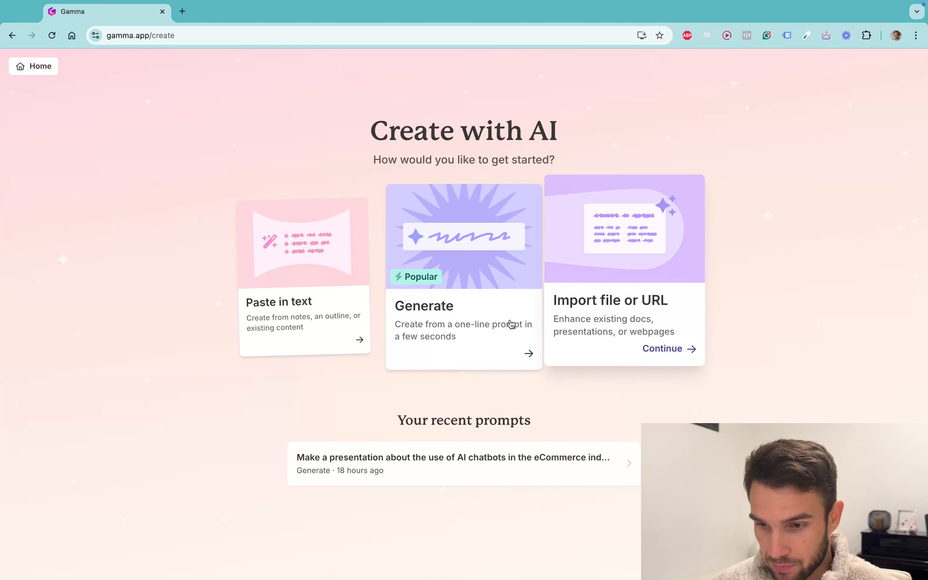
click(441, 325)
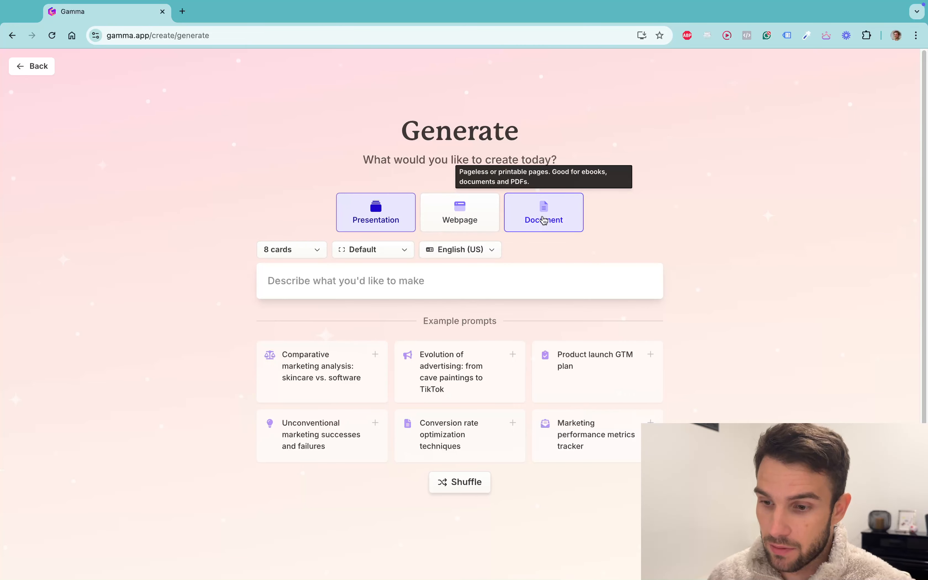
click(285, 248)
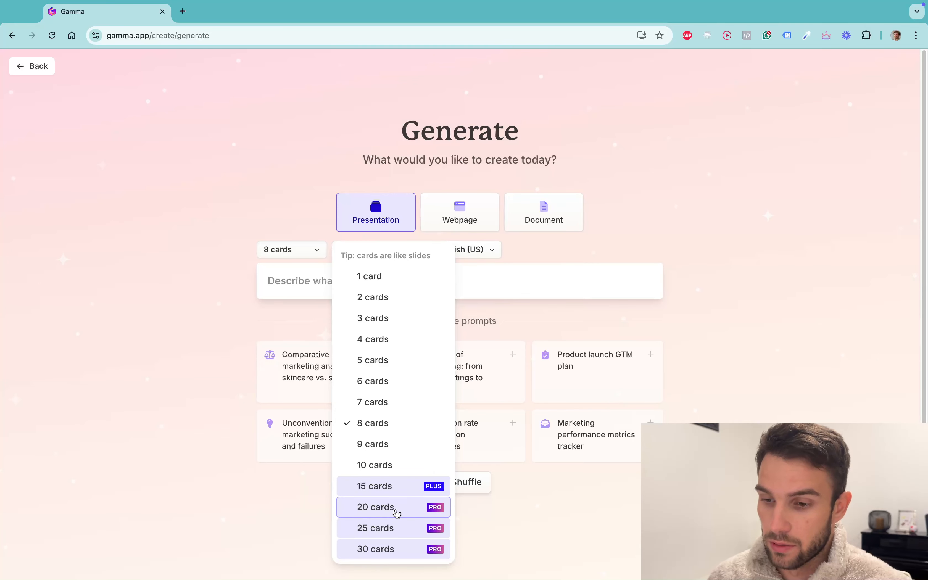
click(365, 340)
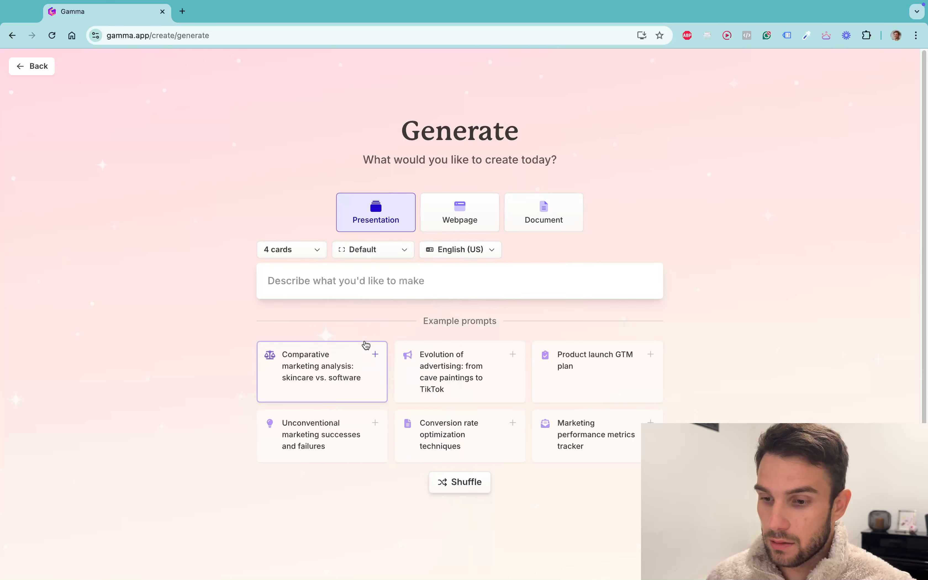
click(376, 248)
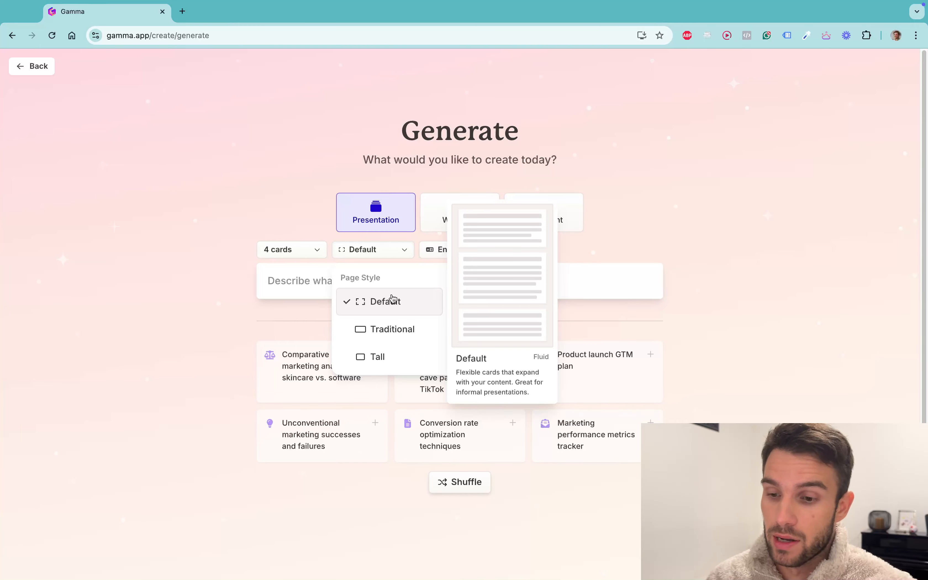
click(380, 306)
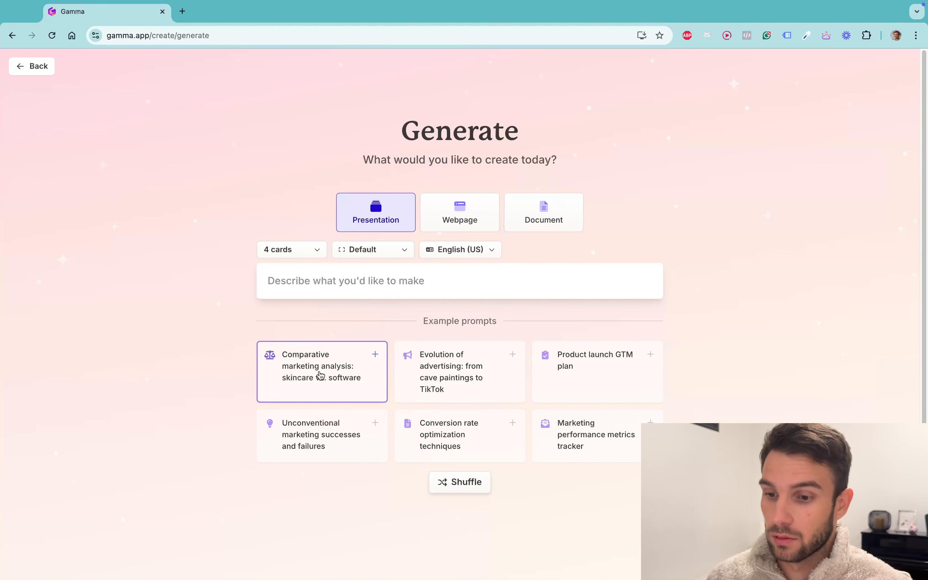
Enter the prompt "I want to make a presnetation about how chatbots can help eCommerce businesses".
click(332, 281)
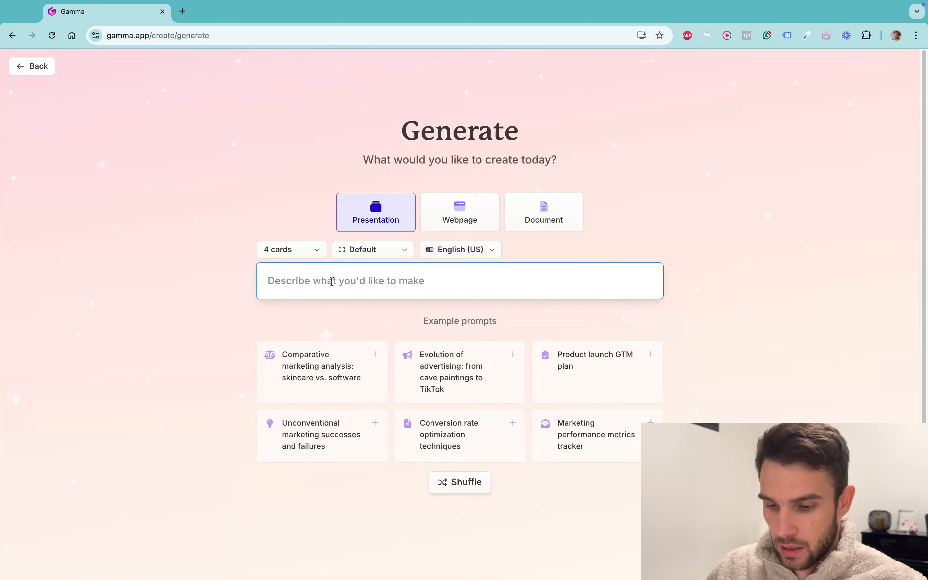
text(I want to make a presnetation about )
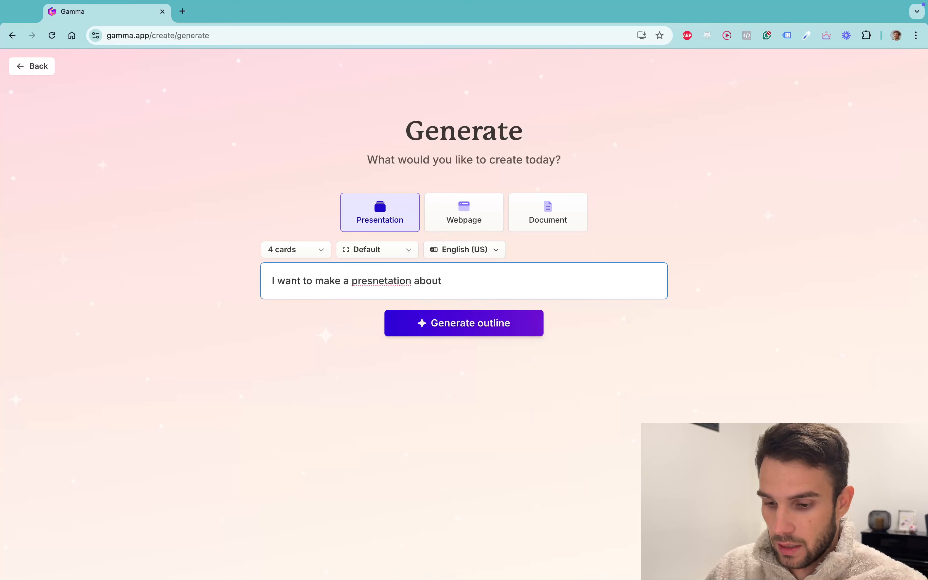
text(how chatbots )
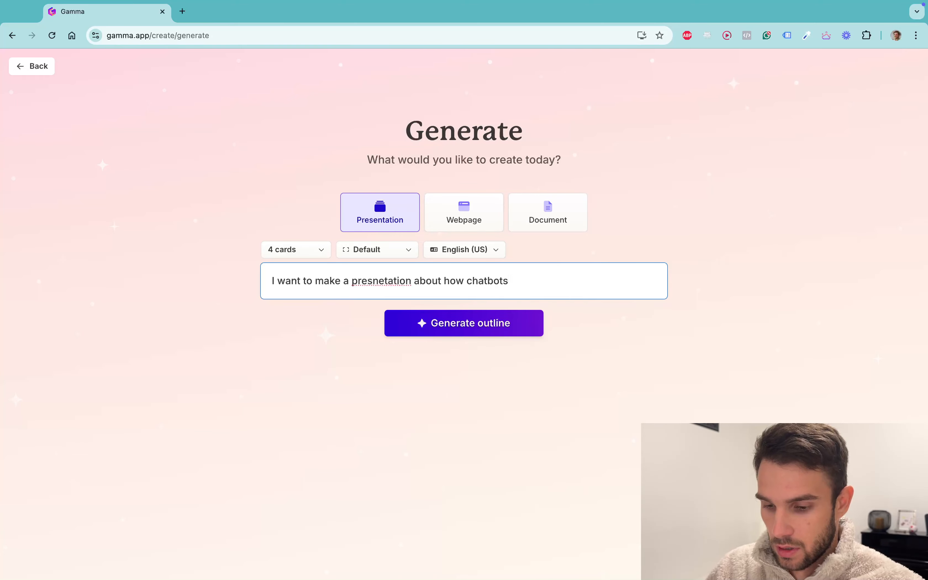
text(will)
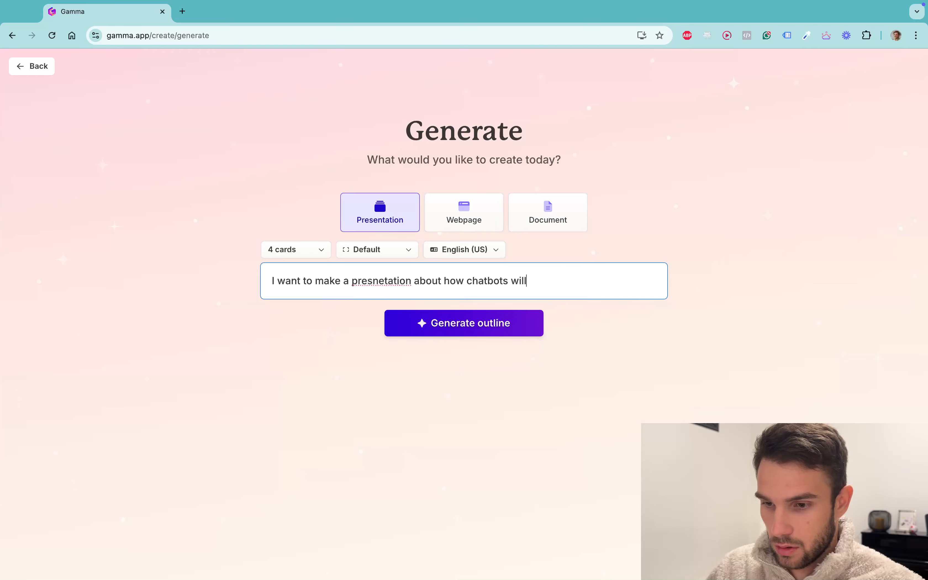
key(BackSpace)
key(BackSpace)
key(BackSpace)
key(BackSpace)
text(can hel)
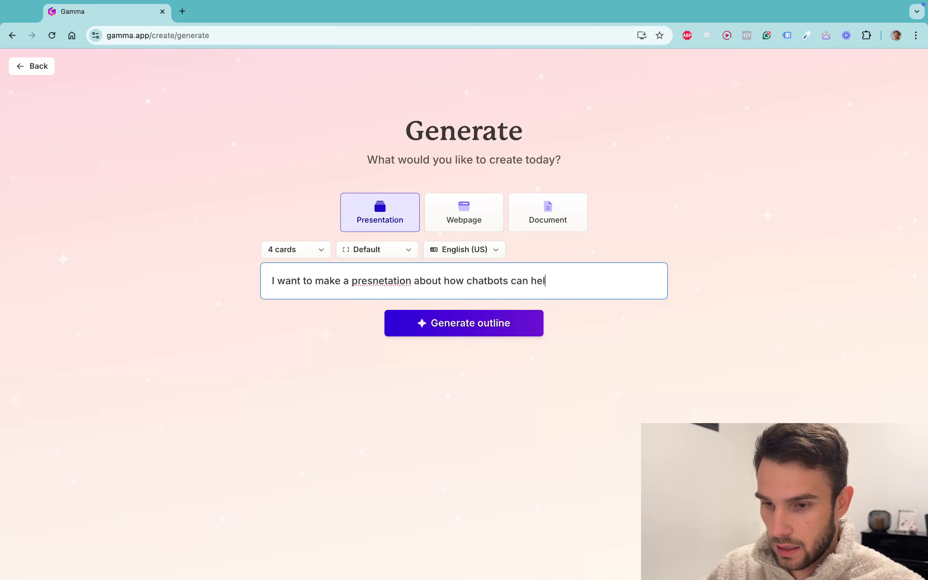
text(p eCommerce bus)
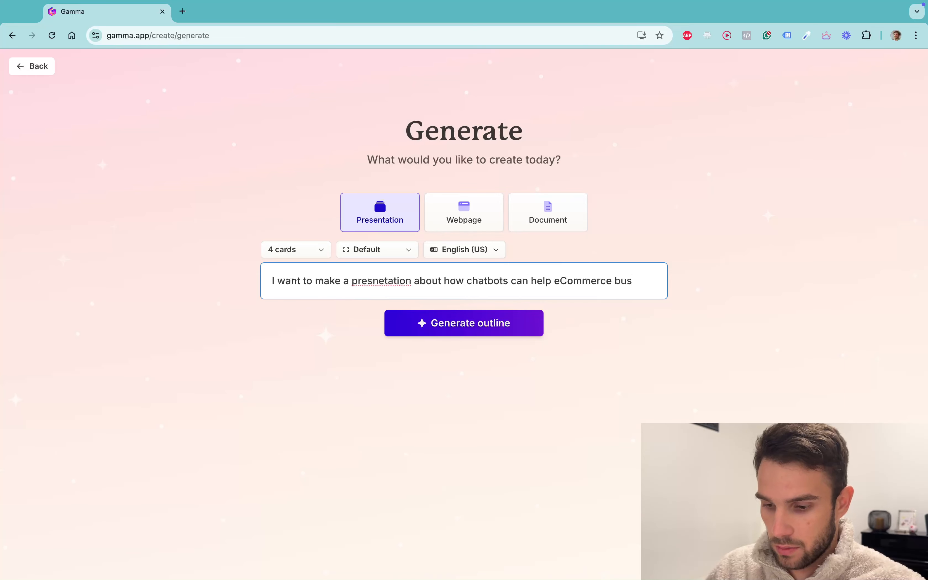
text(inesses)
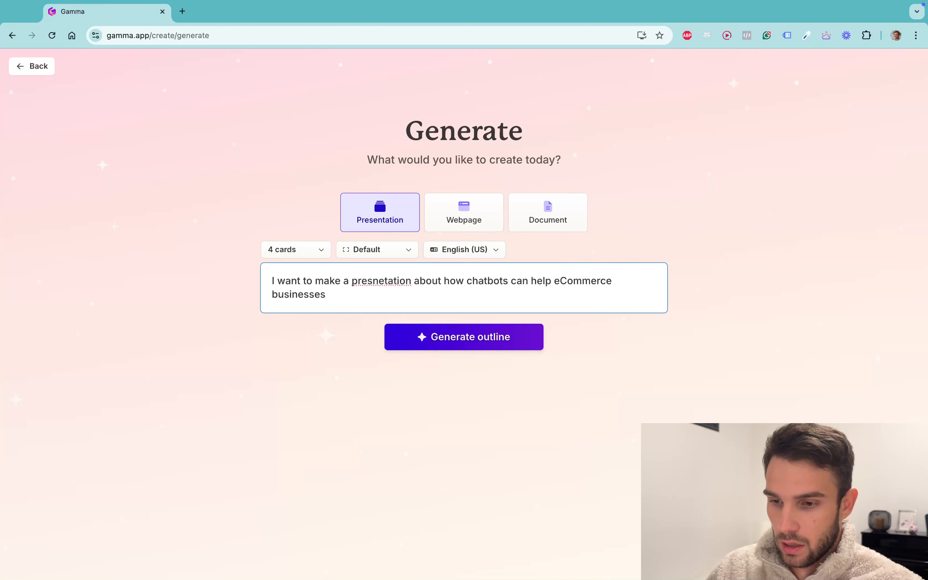
Correct the misspelled word in the prompt to "presentation".
click(384, 282)
key(BackSpace)
key(BackSpace)
text(en)
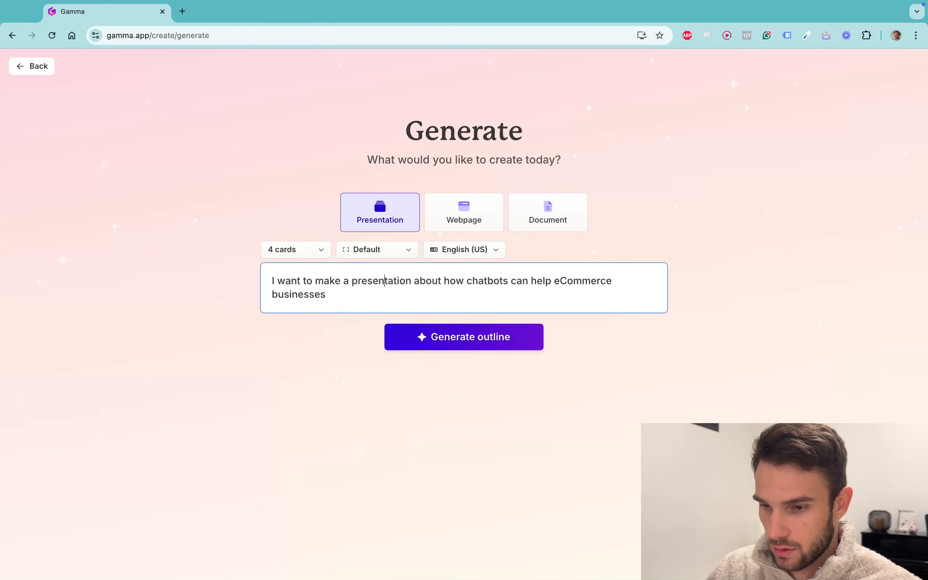
Extend the end of the prompt with "generate more sales" and generate the outline.
click(329, 294)
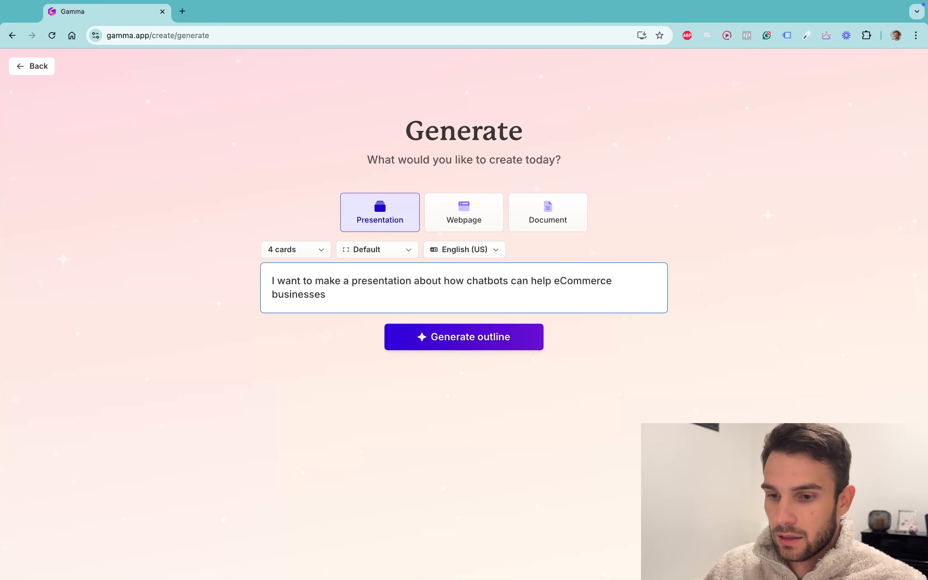
text(generate)
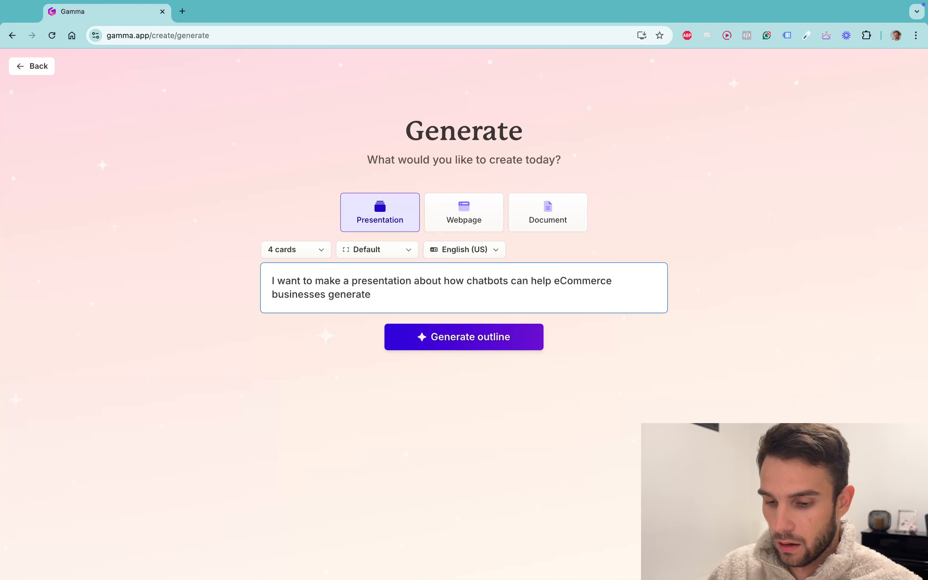
text( more sales)
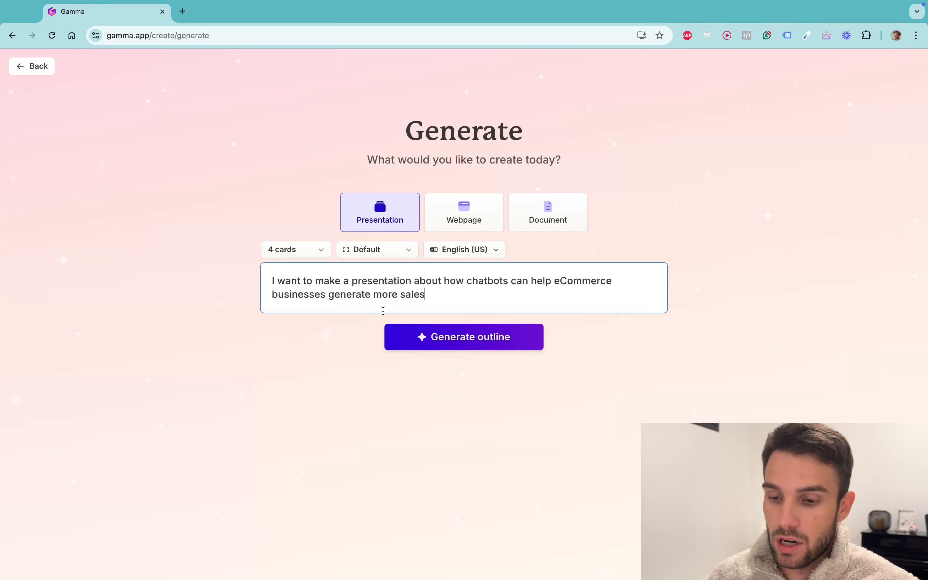
click(464, 341)
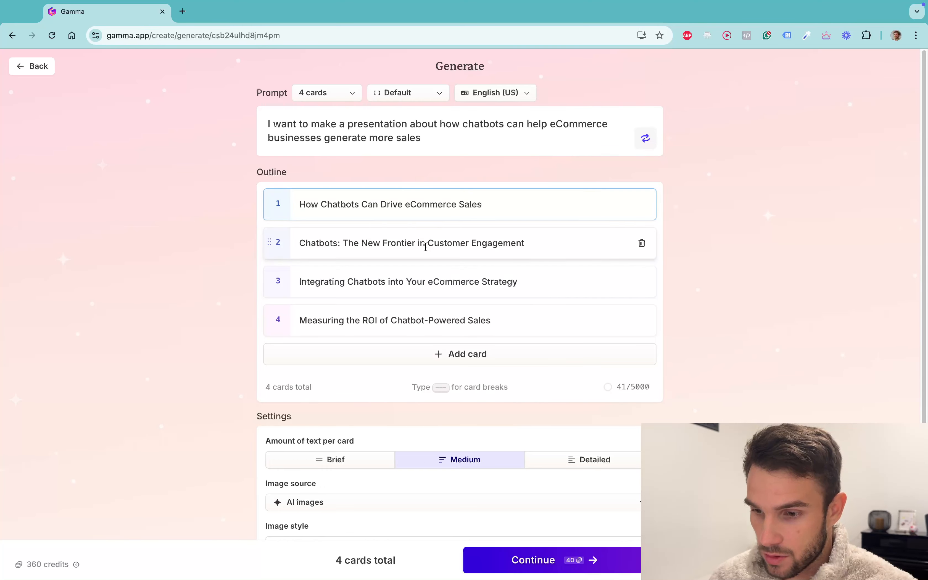
Set the amount of text per card to Medium and the image source to AI images.
scroll(311, 362, down, 3)
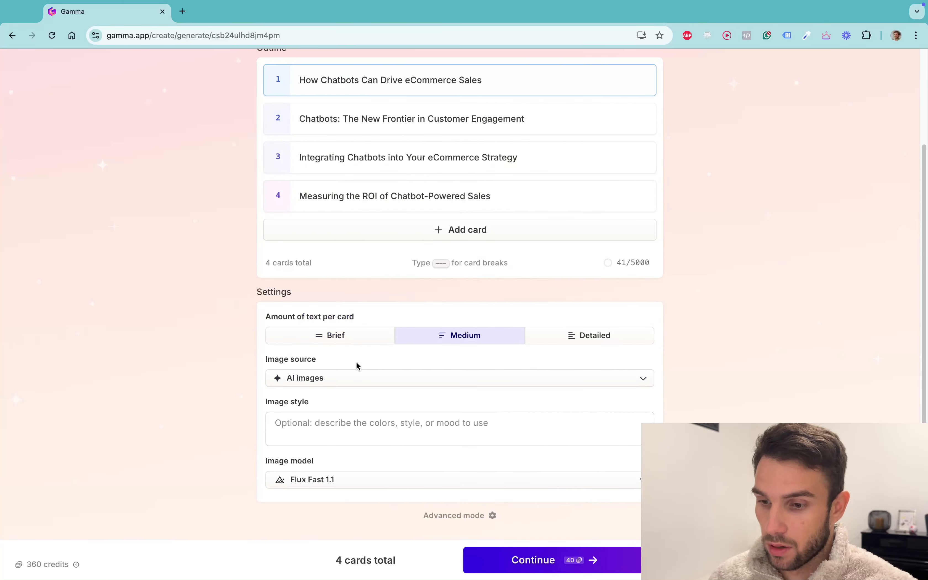
click(349, 342)
click(452, 344)
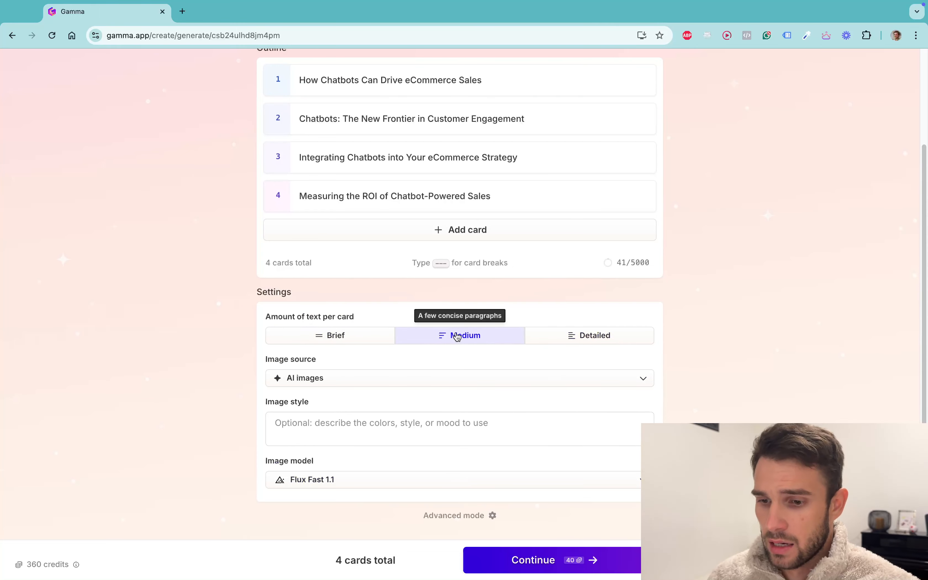
click(375, 383)
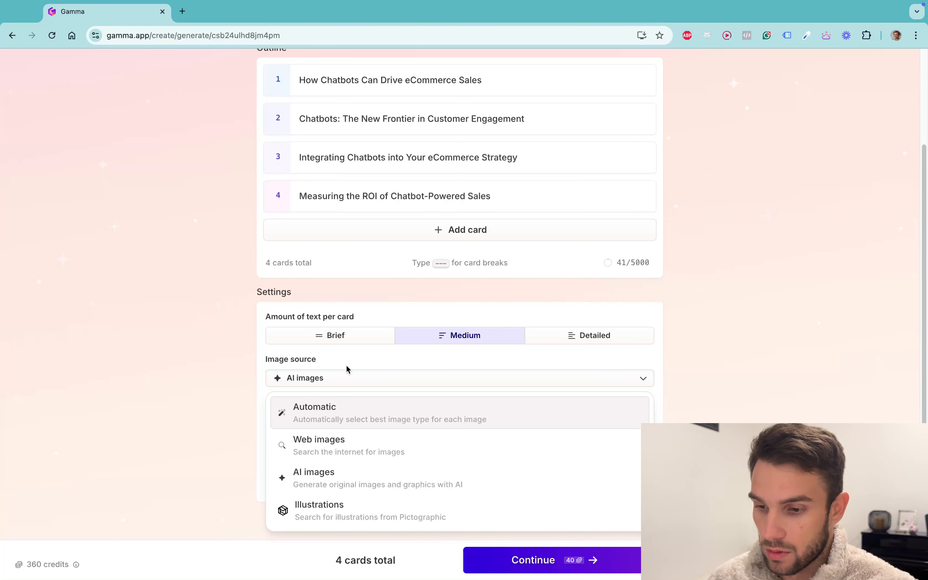
click(327, 482)
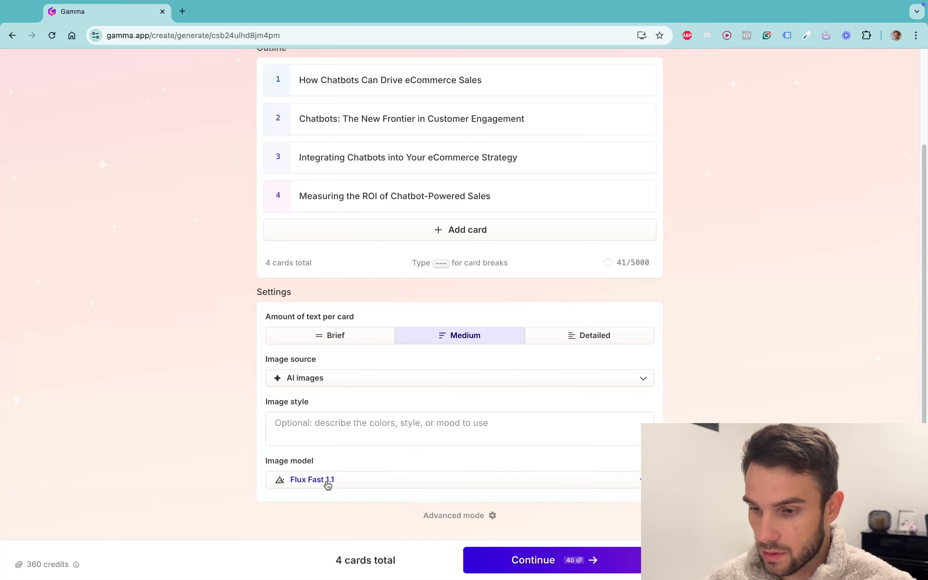
Describe the image style as "Futuristic cyberpunk style with purple as the predominant colour".
click(307, 421)
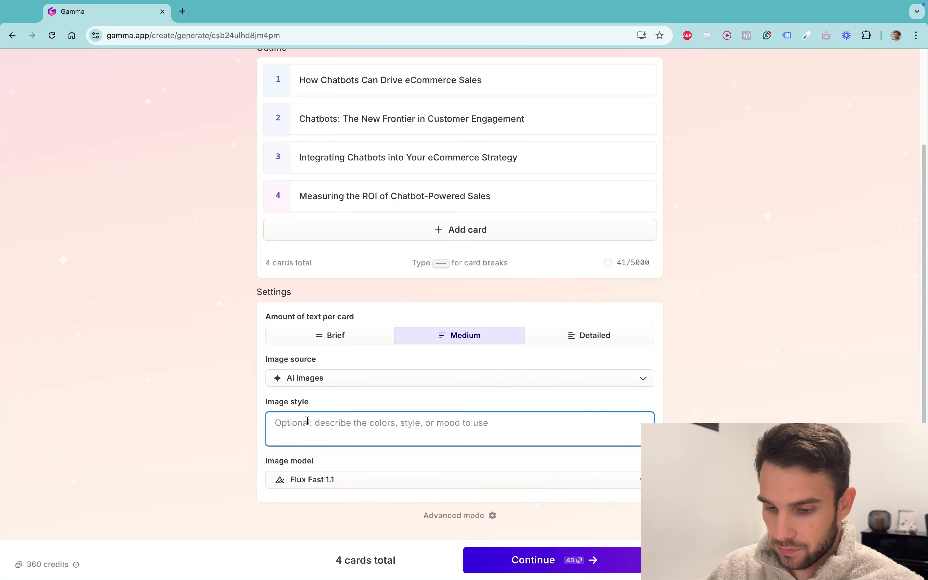
text(Futuristic)
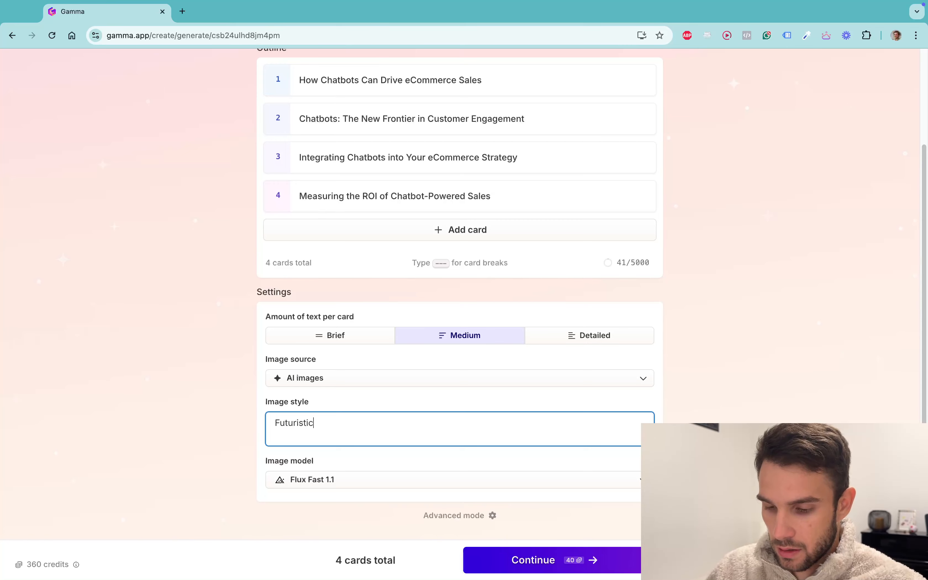
text( cyberp)
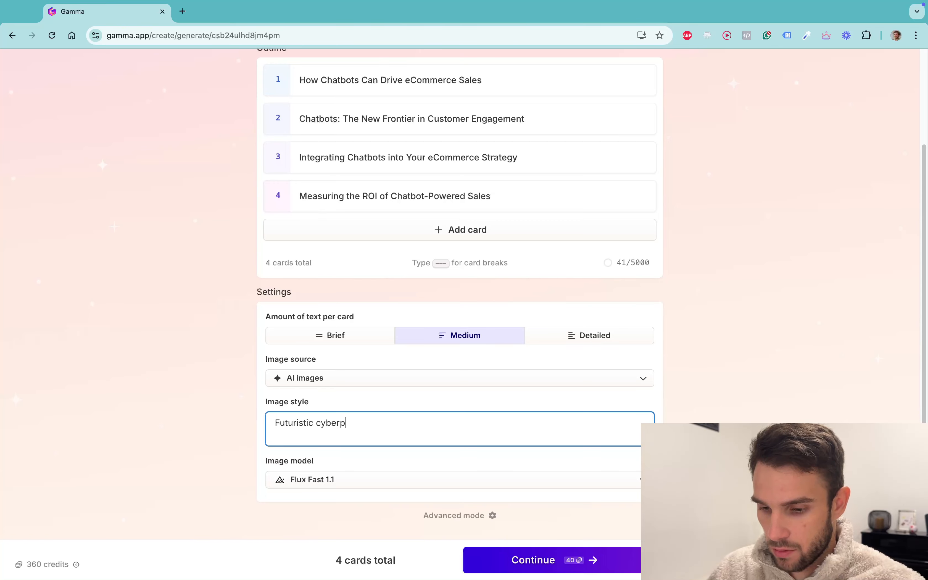
text(unk style wi)
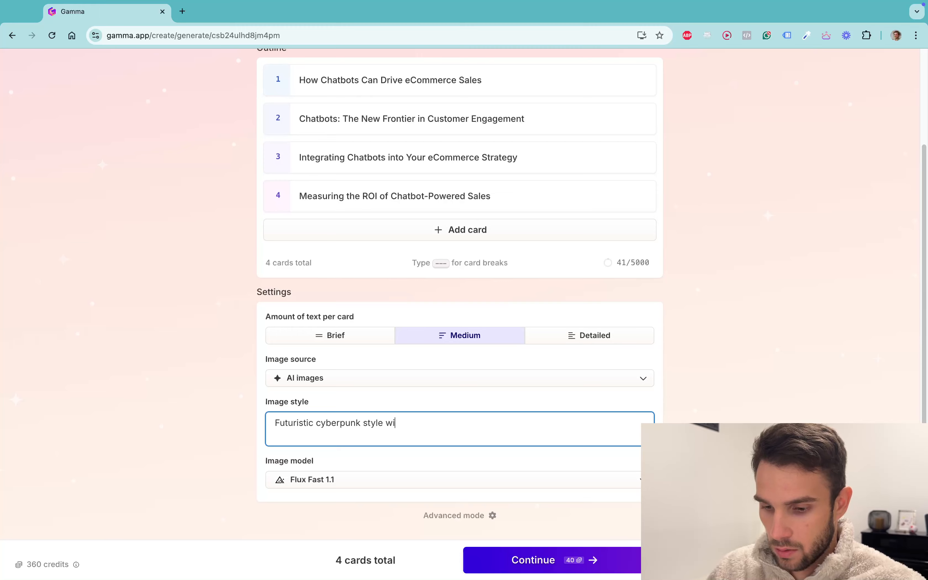
text(th purple)
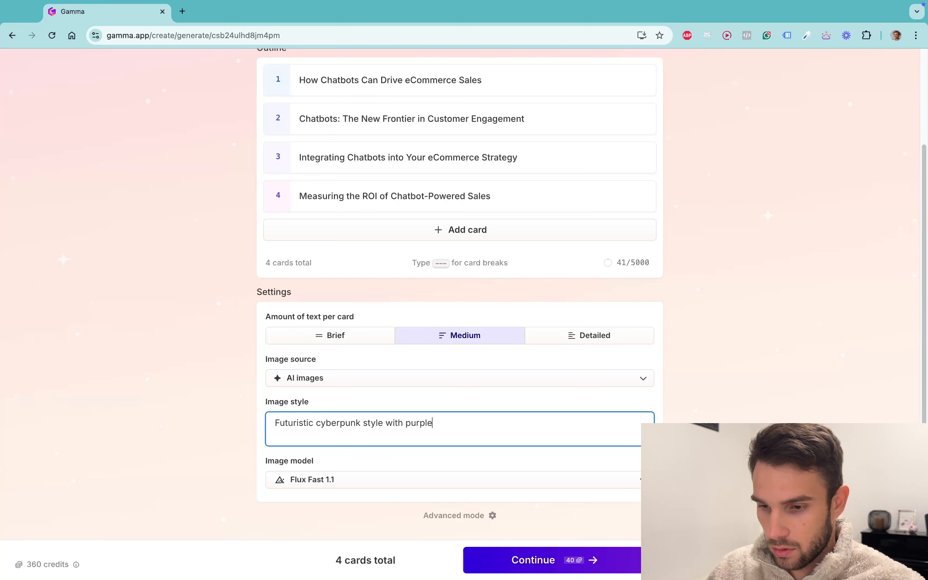
text( as the predomin)
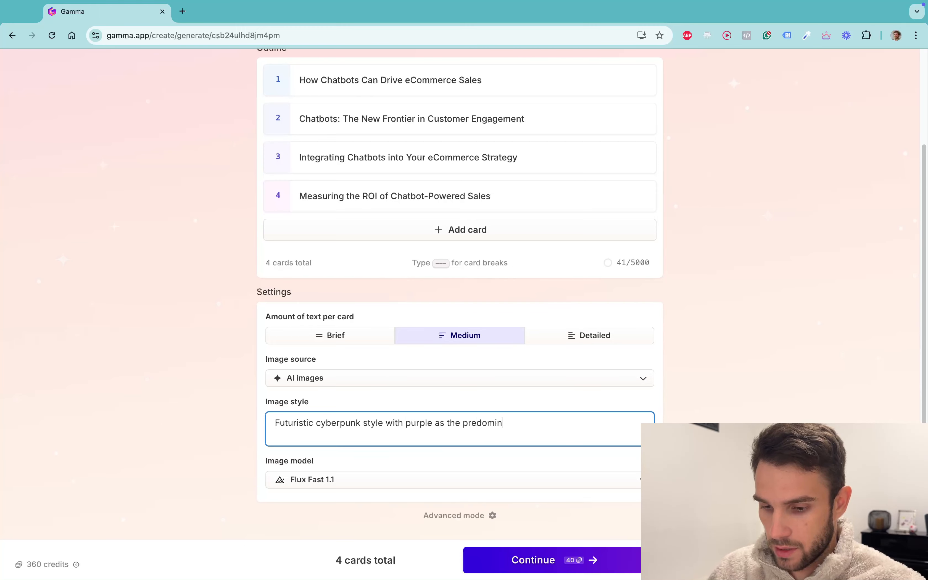
text(ant colour)
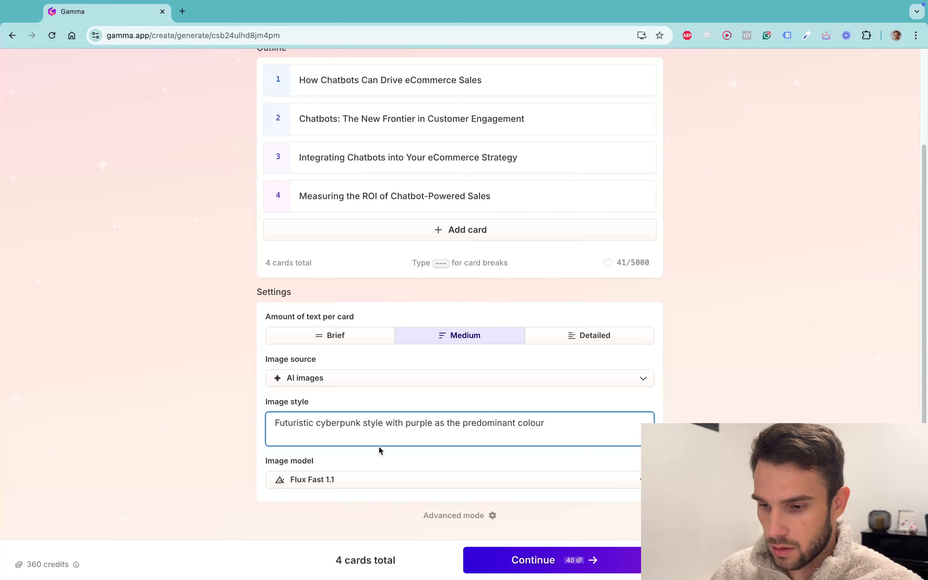
Browse the available image models and choose Flux Fast 1.1.
click(330, 482)
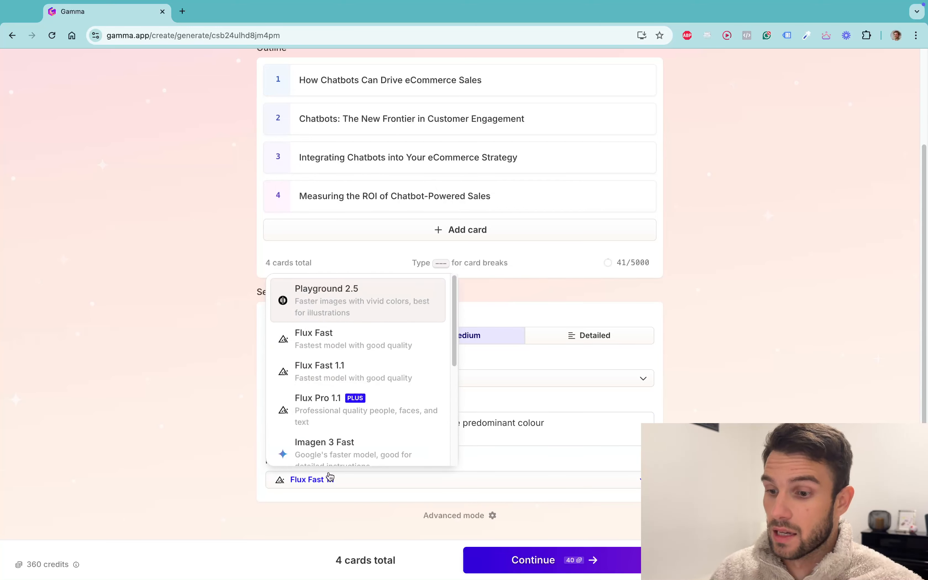
scroll(341, 345, down, 5)
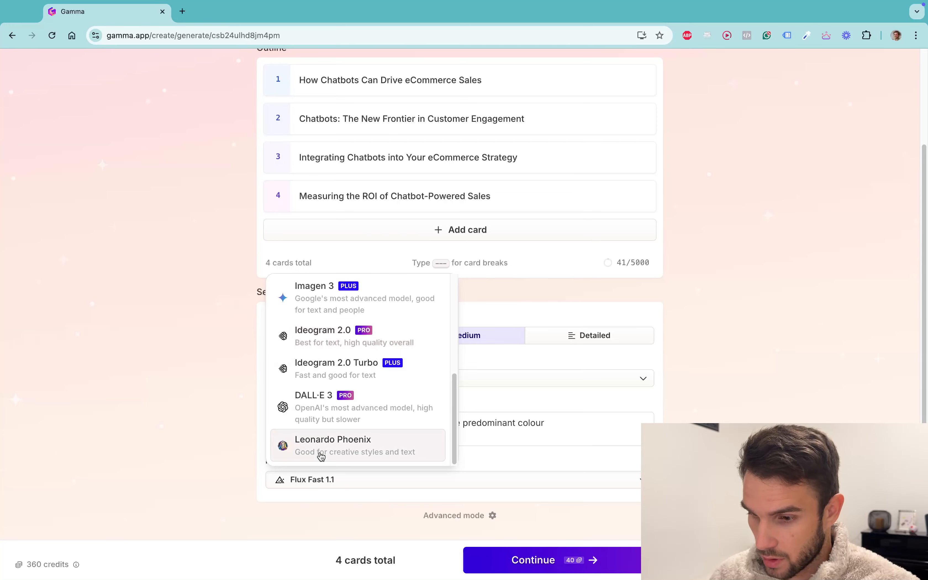
scroll(326, 454, up, 5)
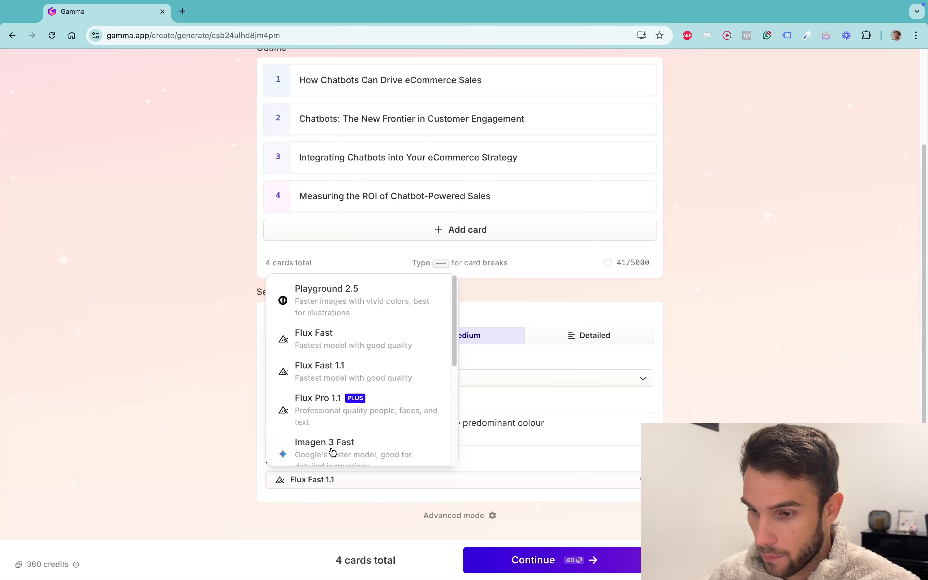
scroll(332, 453, down, 4)
scroll(332, 453, up, 1)
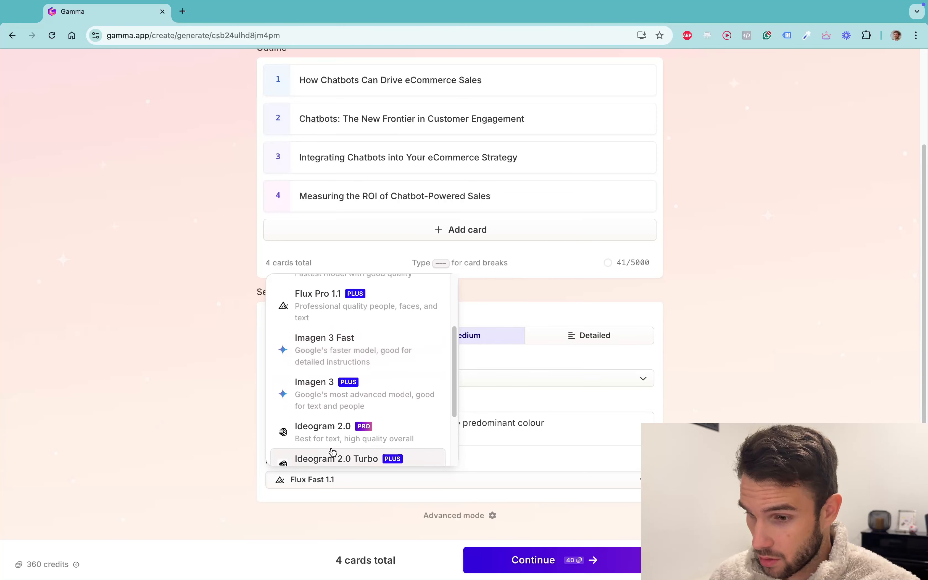
scroll(335, 361, up, 3)
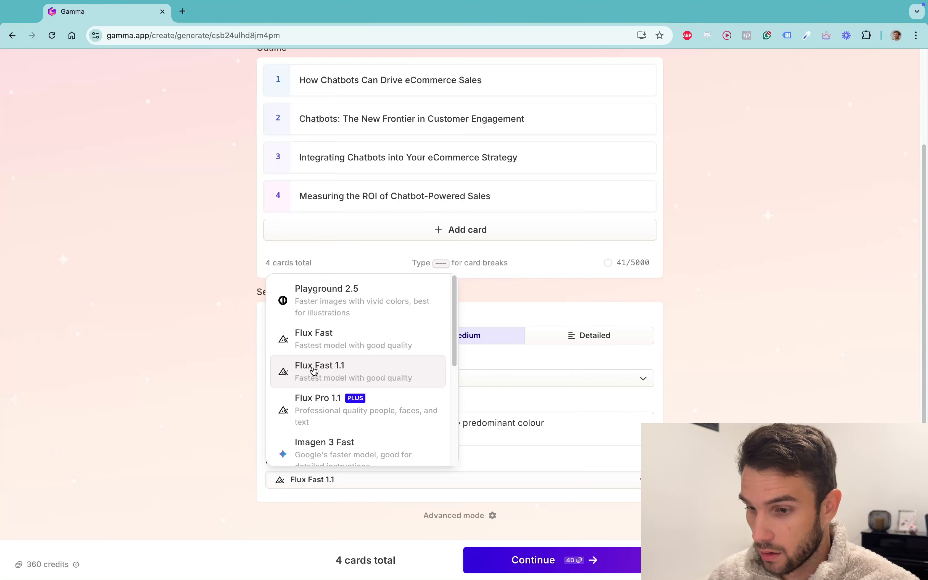
click(314, 370)
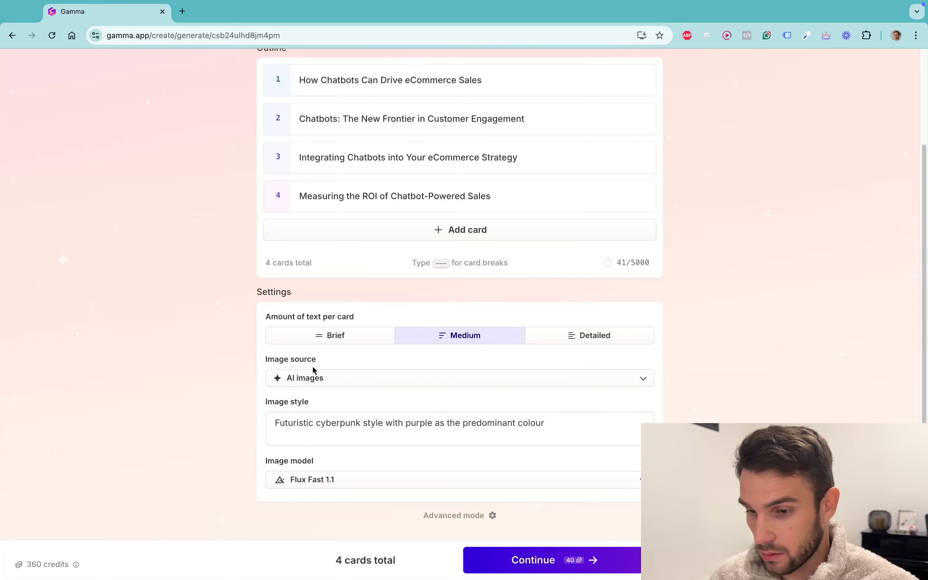
In the advanced settings, use the Business preset for the audience and Professional for the tone, and continue to theme selection.
click(466, 517)
scroll(472, 475, down, 5)
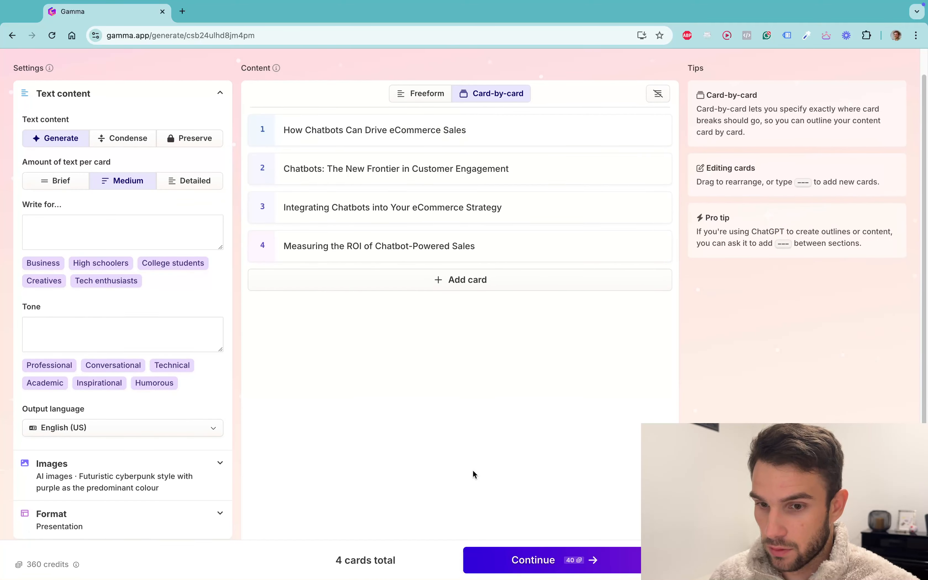
scroll(473, 474, up, 4)
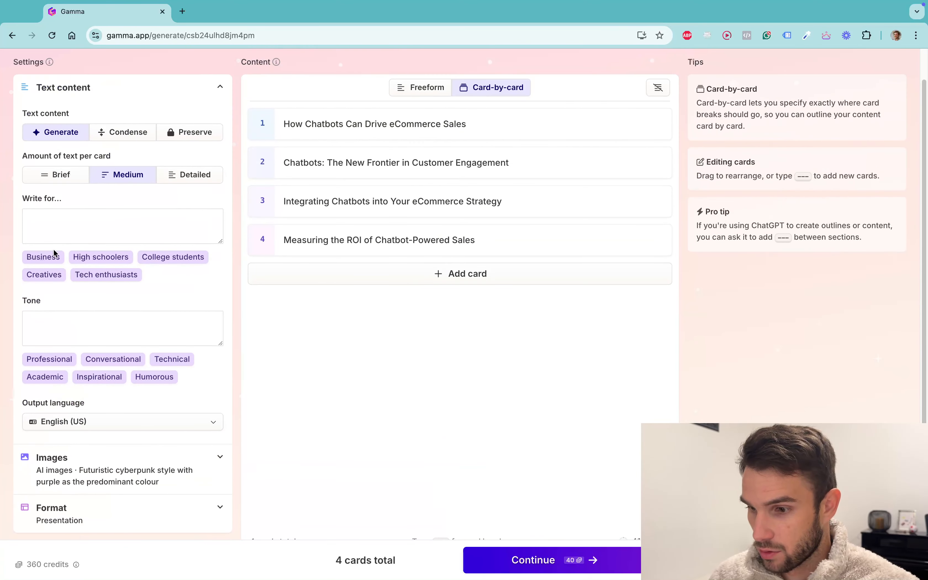
click(48, 257)
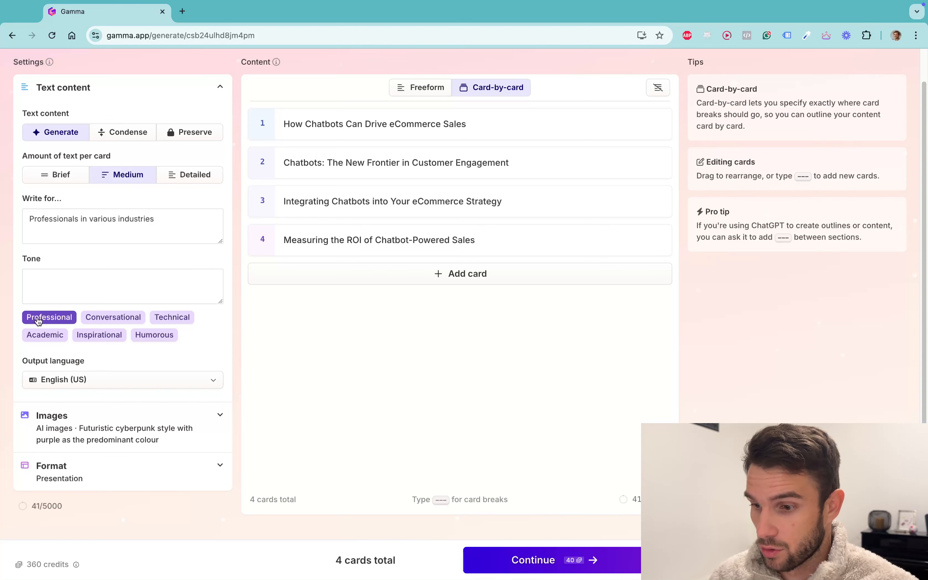
click(49, 317)
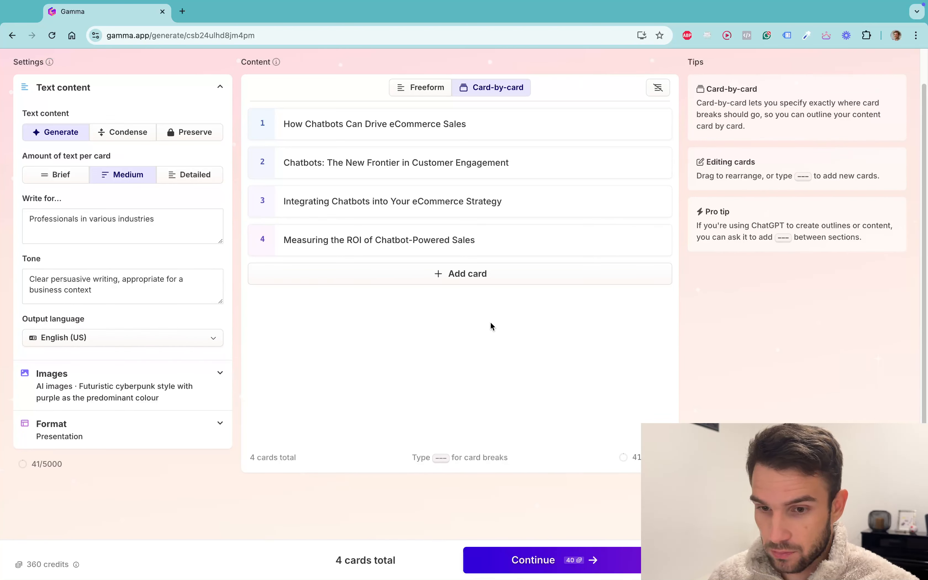
click(520, 567)
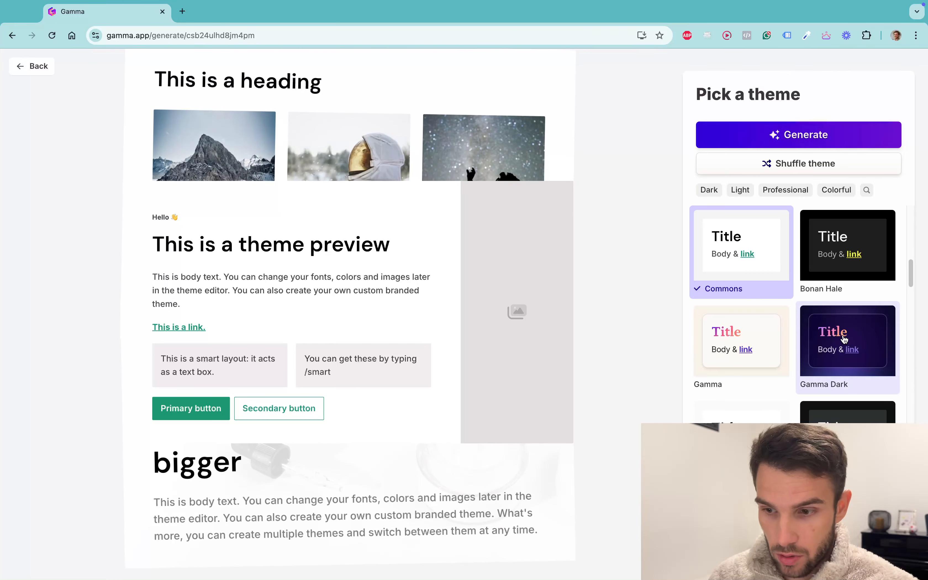
Choose the Gamma Dark theme, browse the other themes for comparison, and generate the presentation.
click(843, 338)
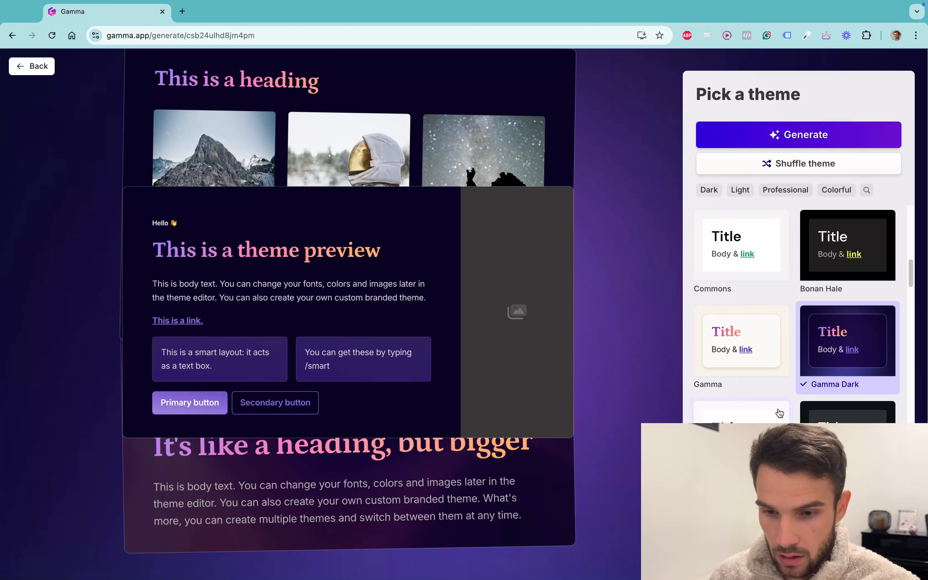
scroll(779, 412, down, 5)
scroll(780, 412, down, 4)
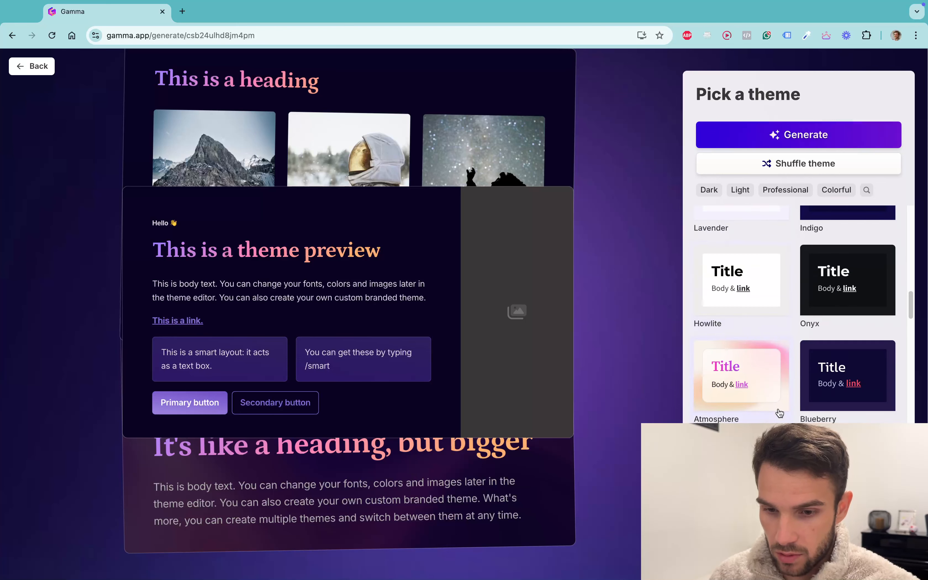
scroll(779, 412, down, 4)
scroll(780, 412, down, 3)
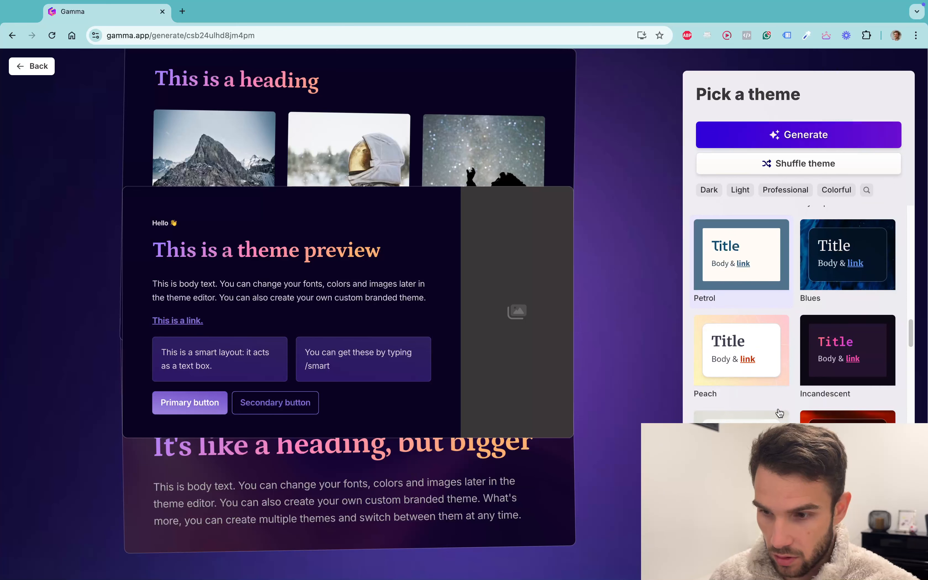
scroll(780, 412, down, 2)
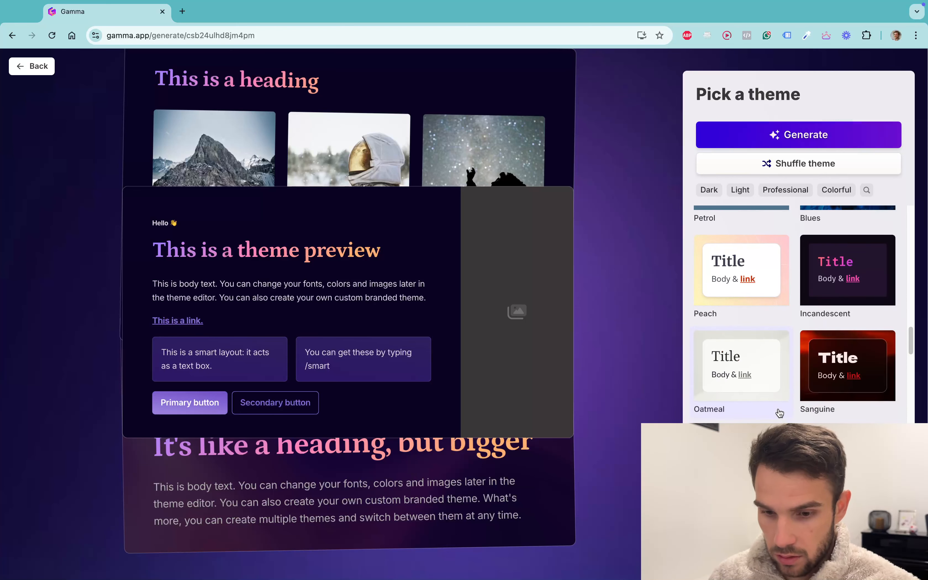
scroll(779, 412, up, 15)
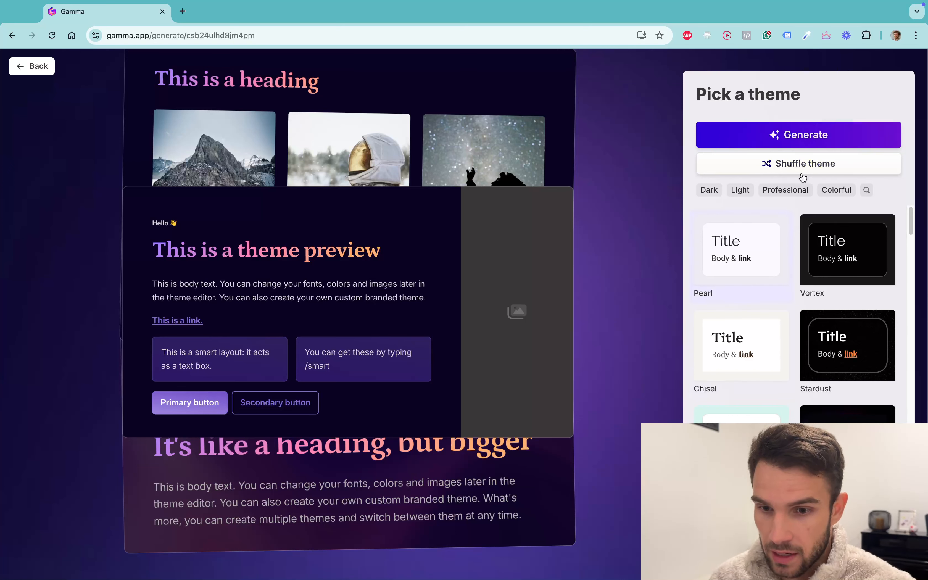
click(784, 136)
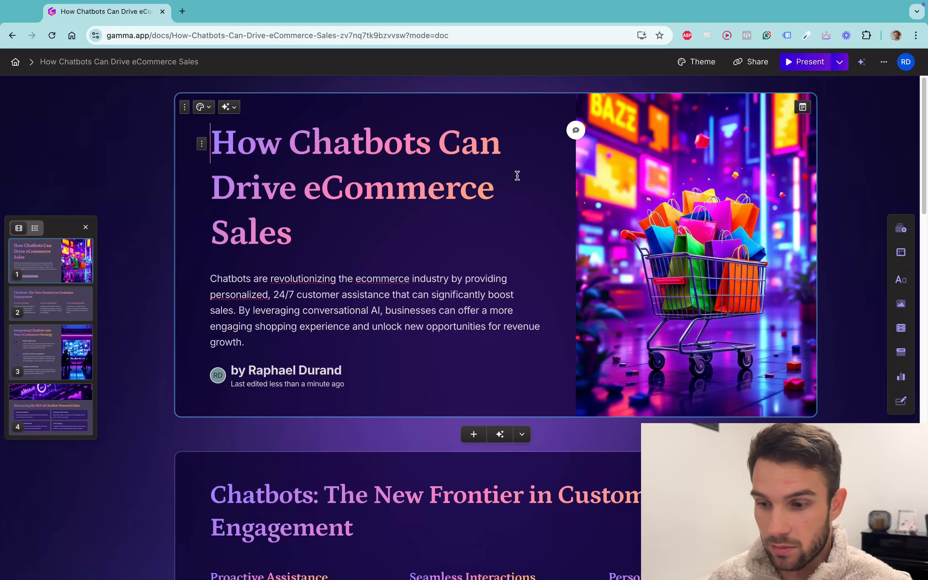
Look at the presentation's theme options and the export formats offered in its sharing settings.
click(701, 66)
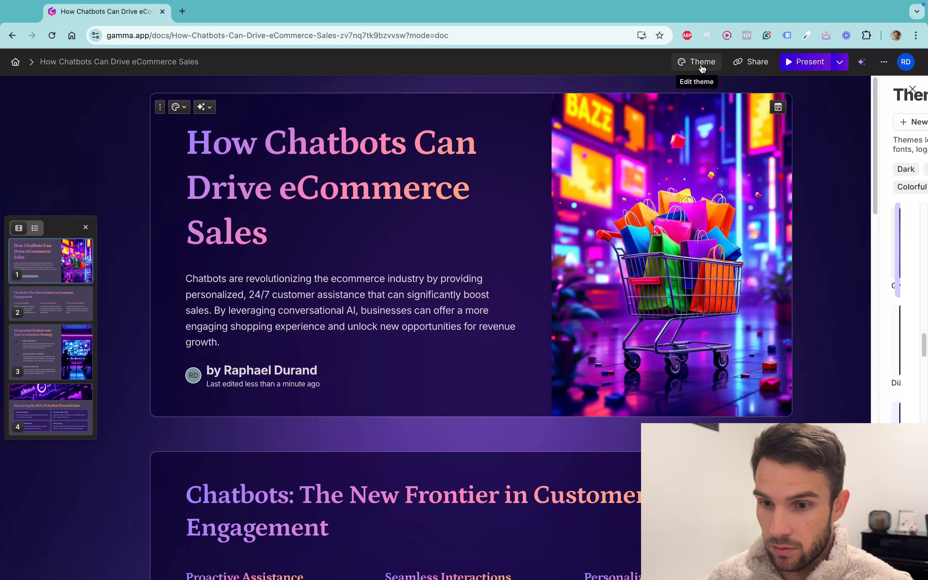
click(914, 90)
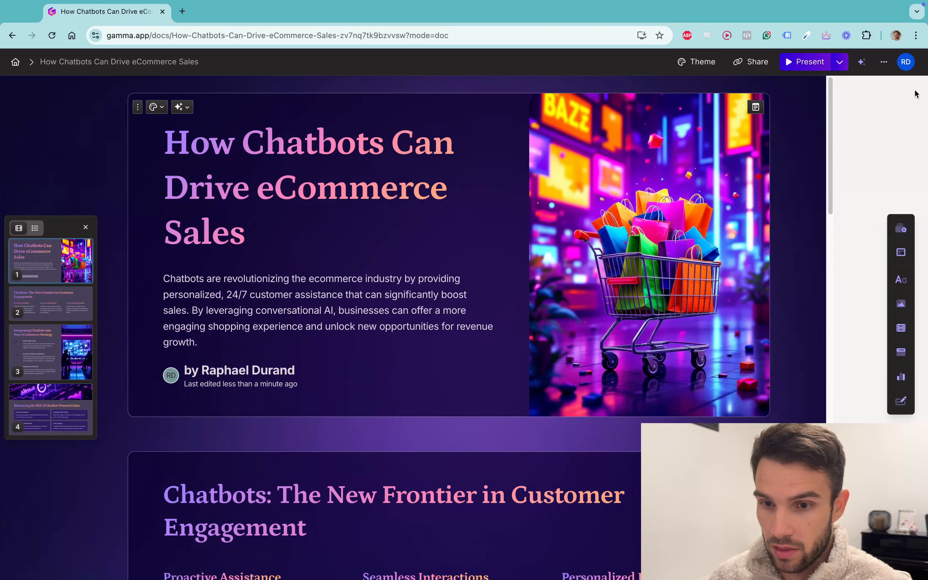
click(739, 62)
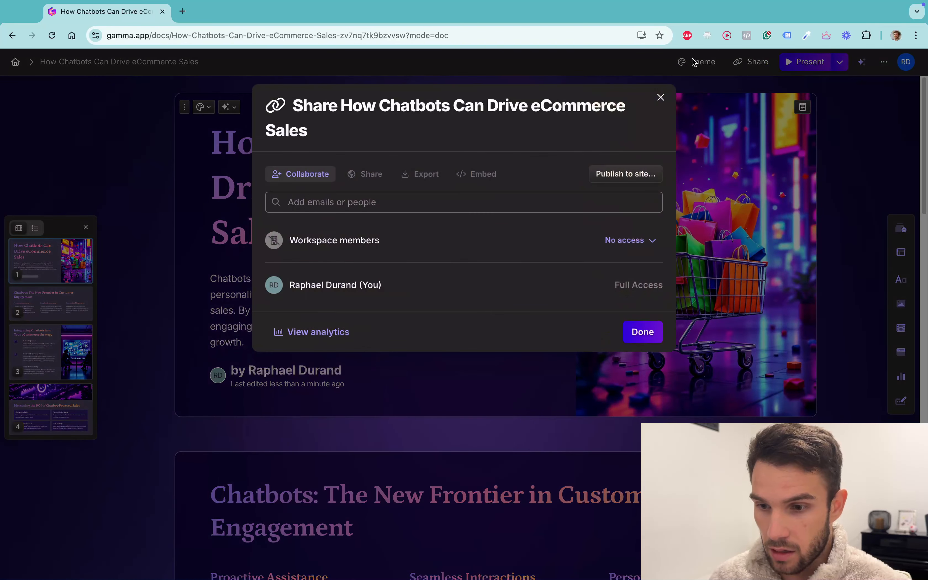
click(422, 183)
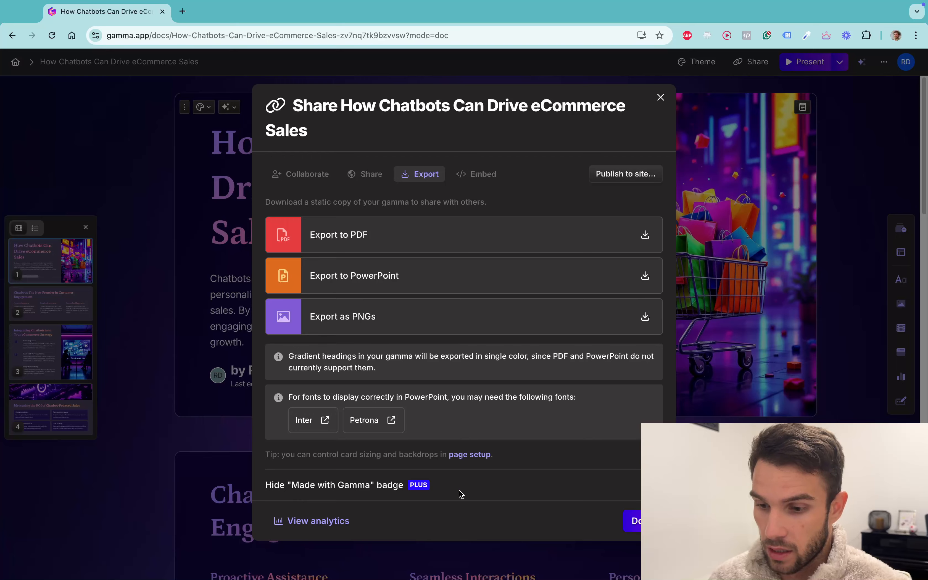
click(660, 97)
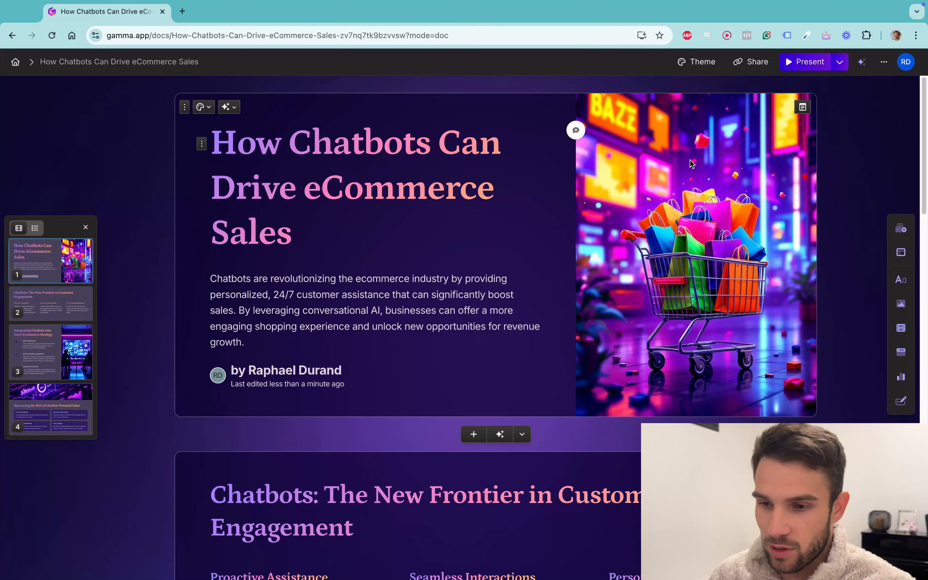
Look through the generated cards, present all four in sequence in the current tab, and return to editing.
scroll(437, 311, down, 15)
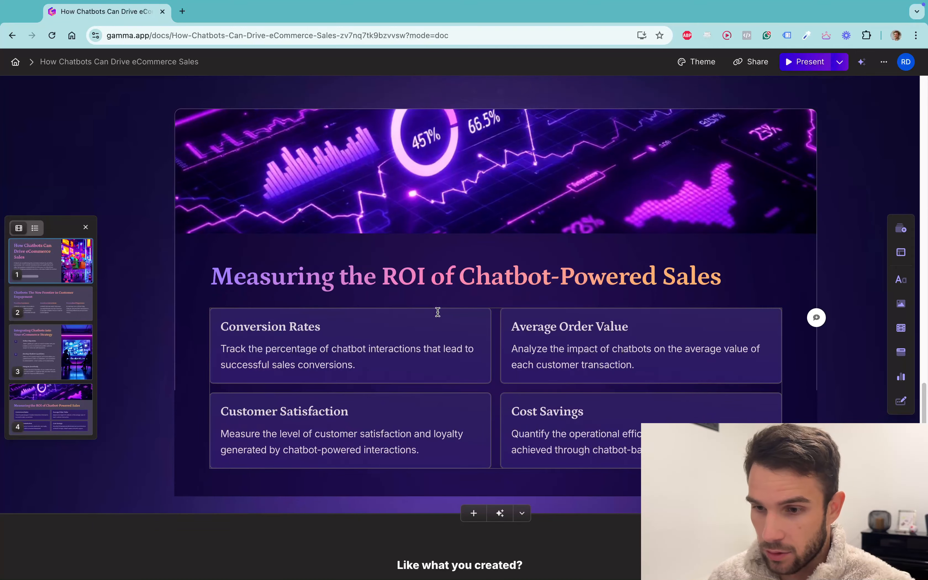
scroll(437, 312, up, 15)
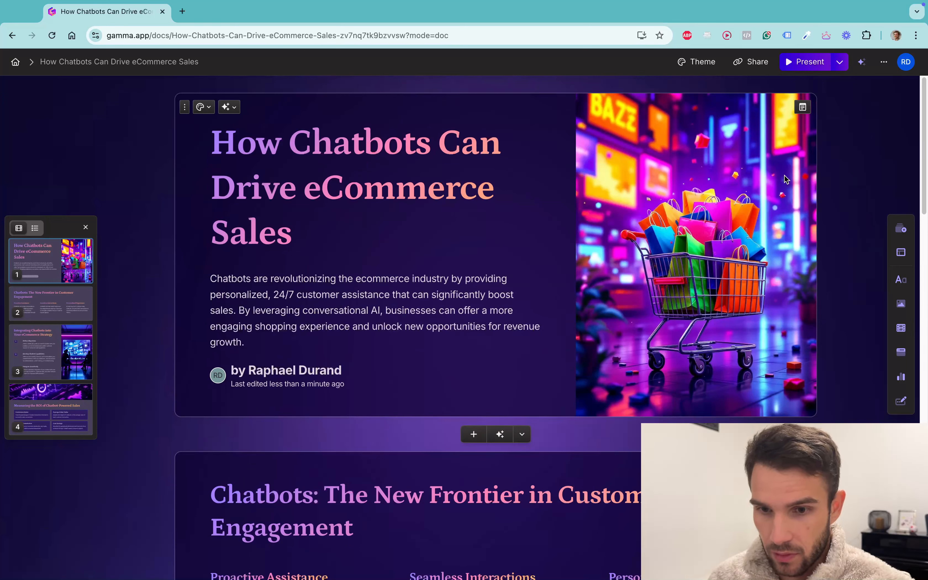
click(840, 65)
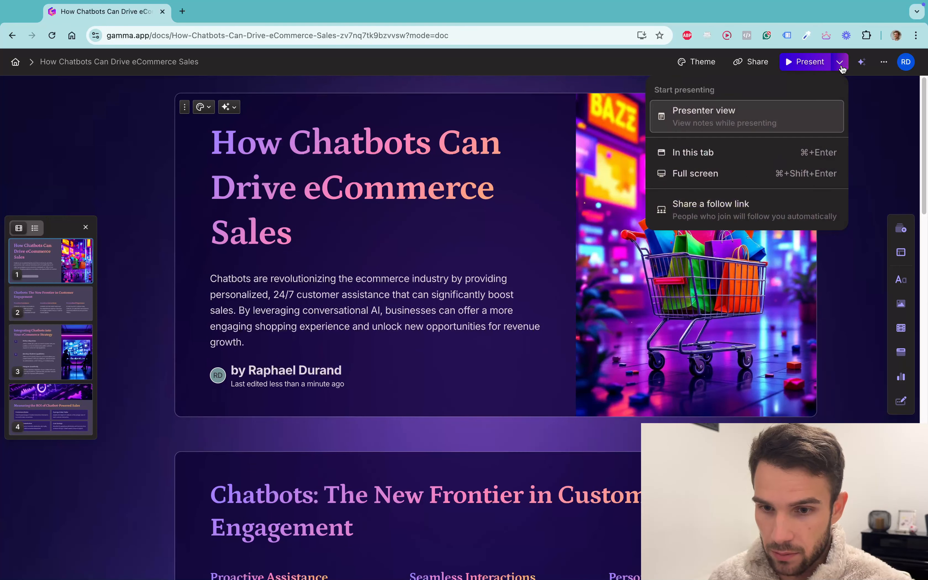
click(805, 61)
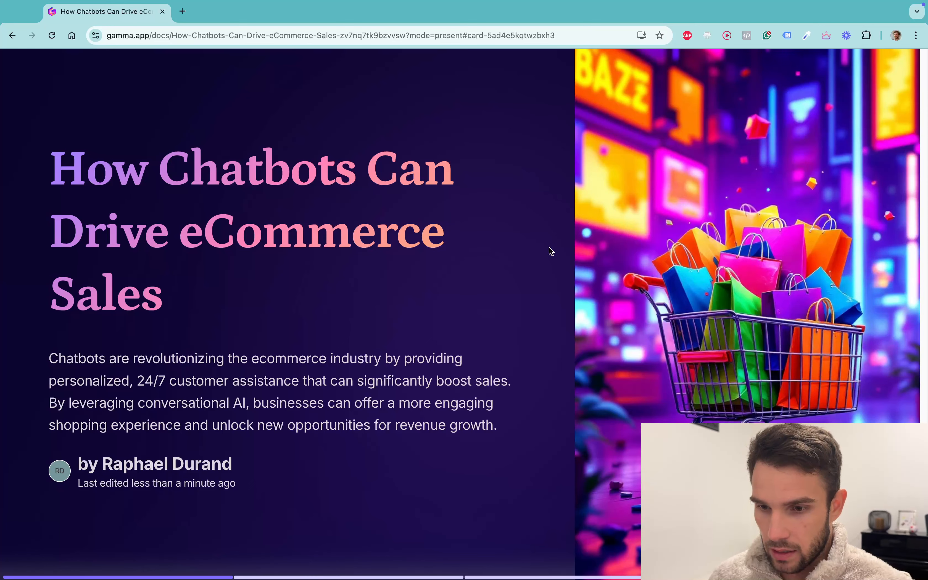
key(Right)
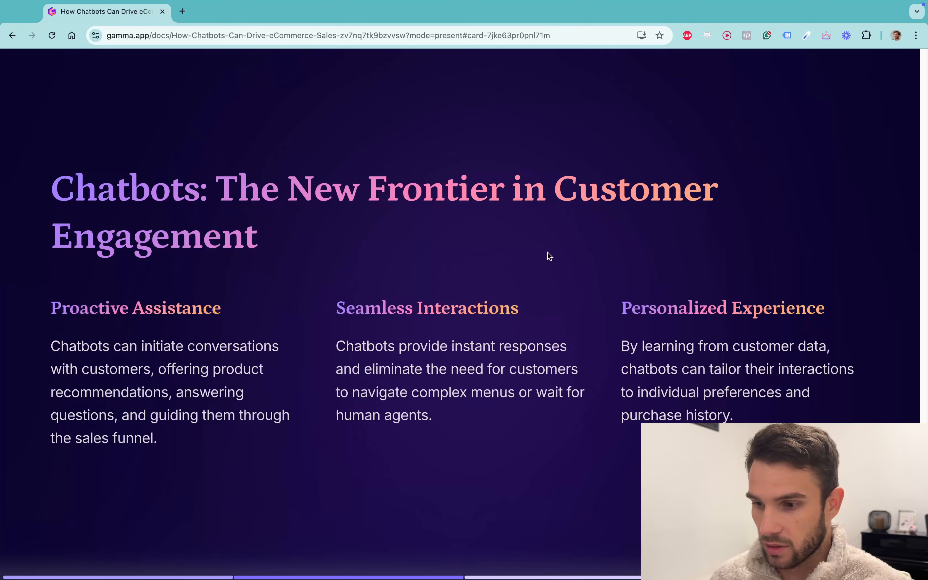
key(Right)
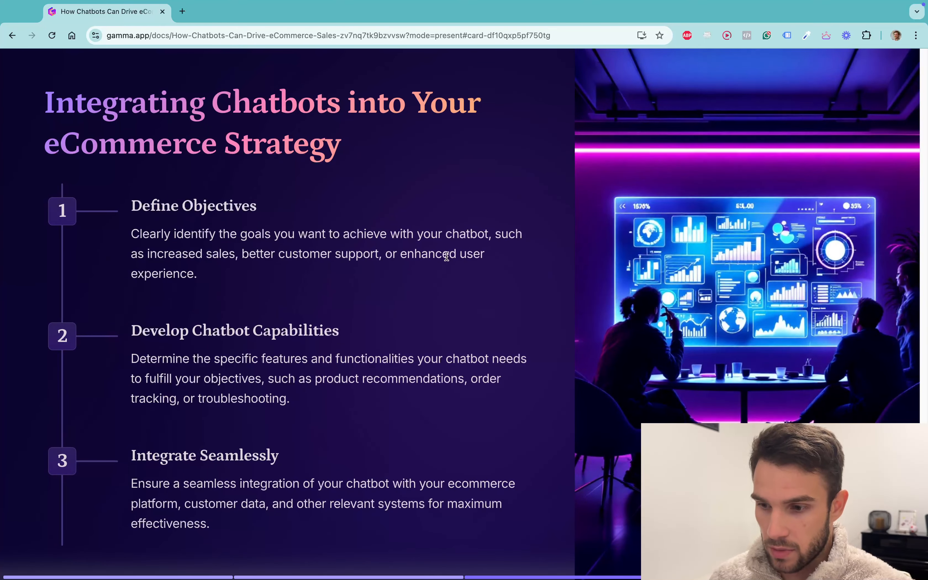
key(Right)
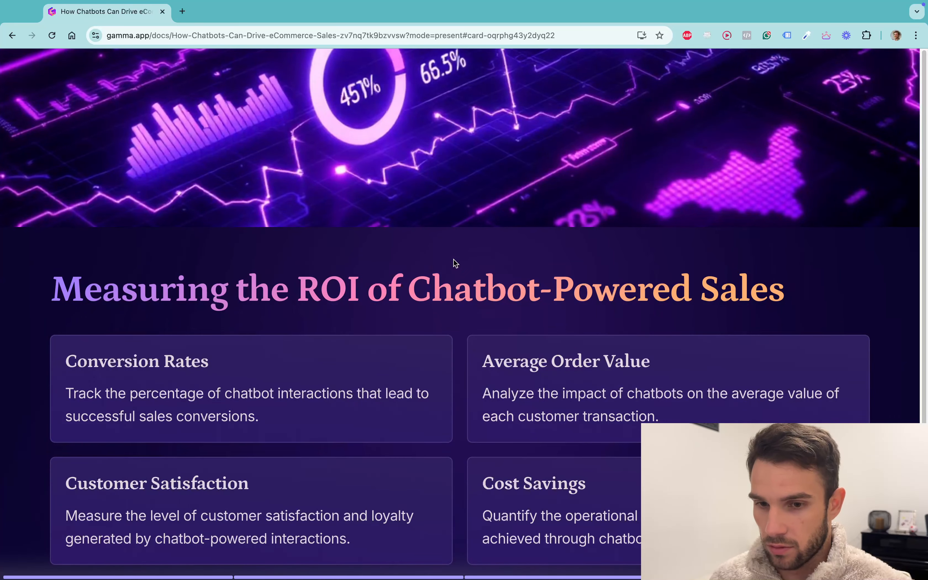
key(Escape)
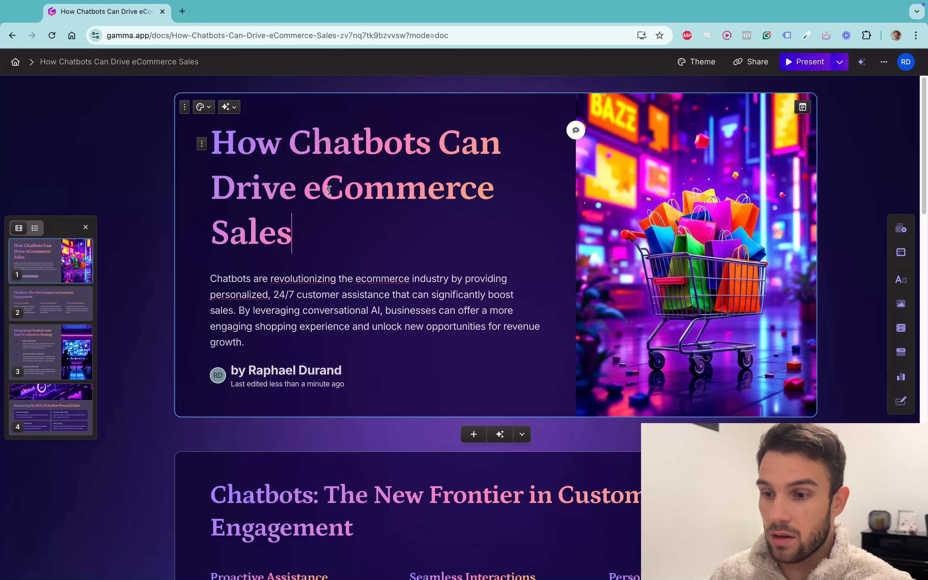
Condense the first card's title using the AI Condense text option.
triple_click(291, 233)
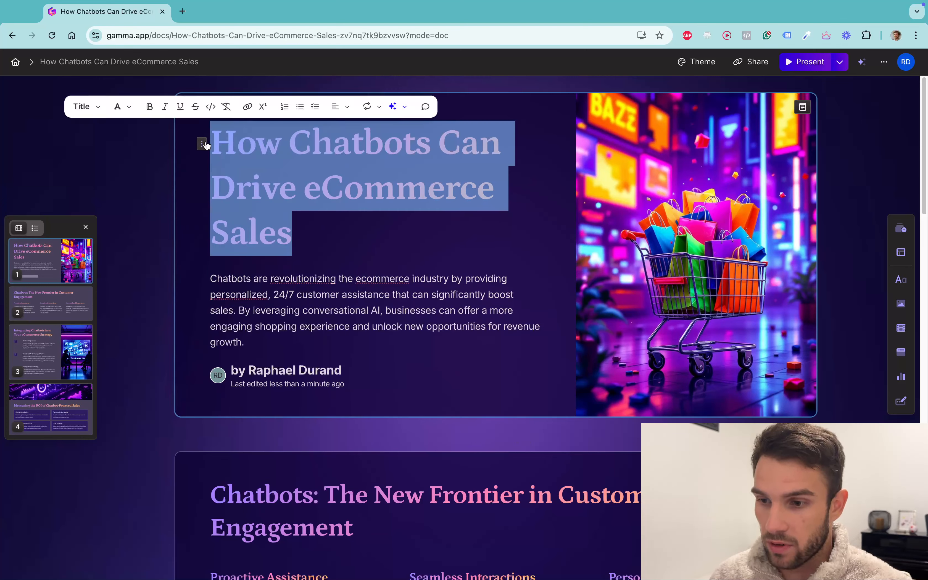
click(398, 107)
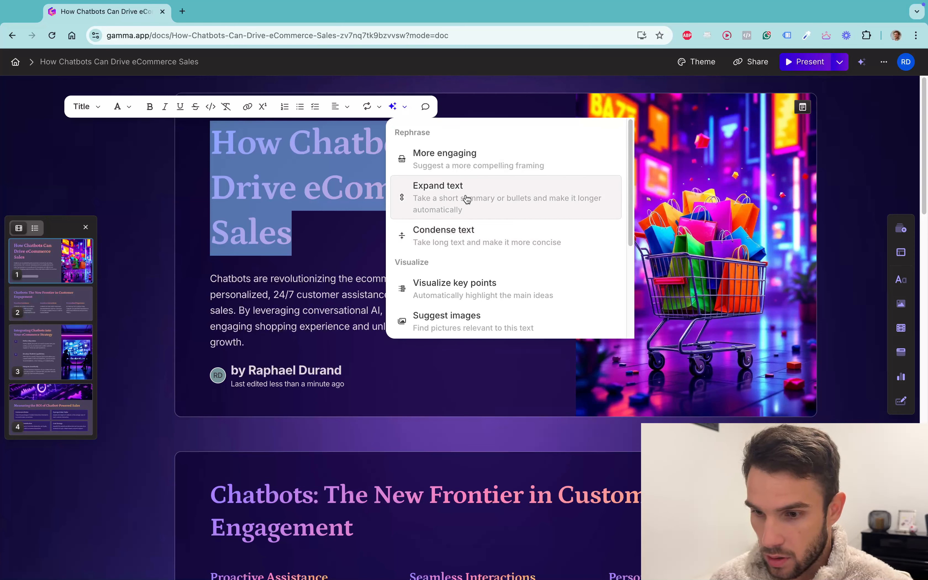
click(453, 231)
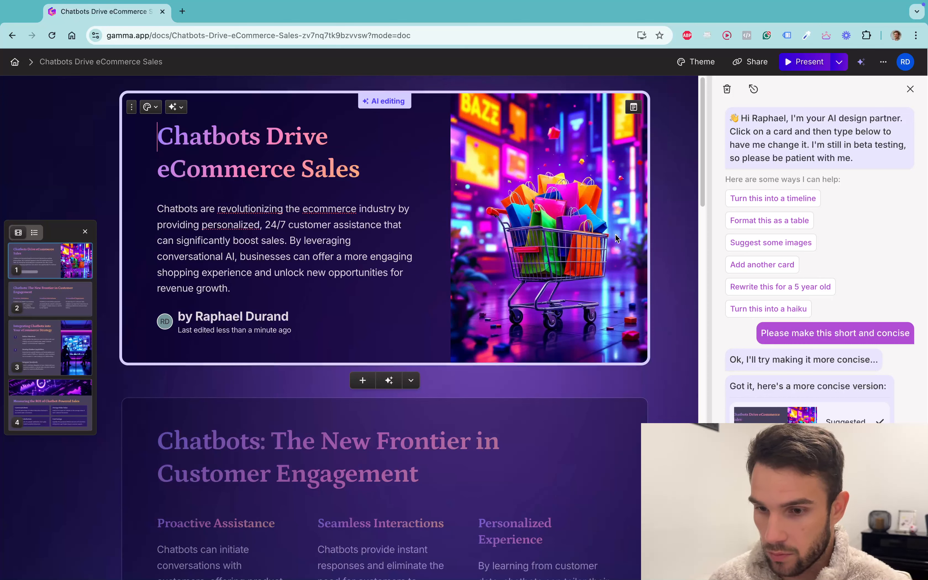
Open the first card's shopping cart image for AI editing, review its generation settings, and enhance its prompt.
click(539, 219)
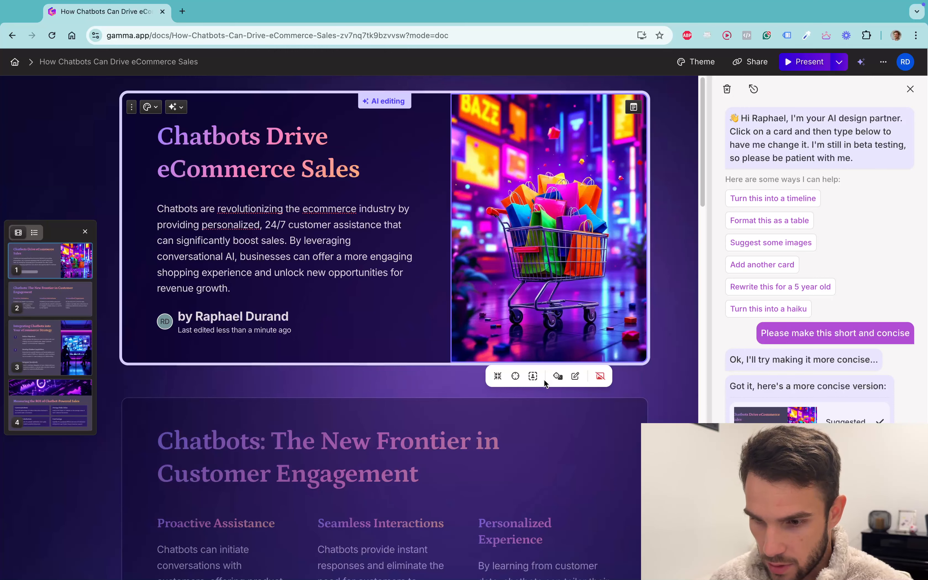
click(633, 108)
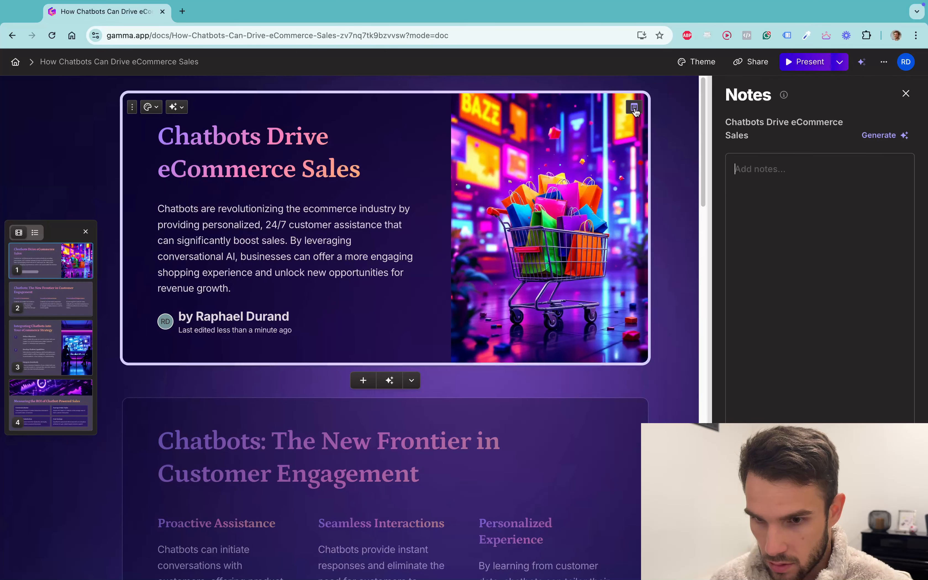
click(545, 224)
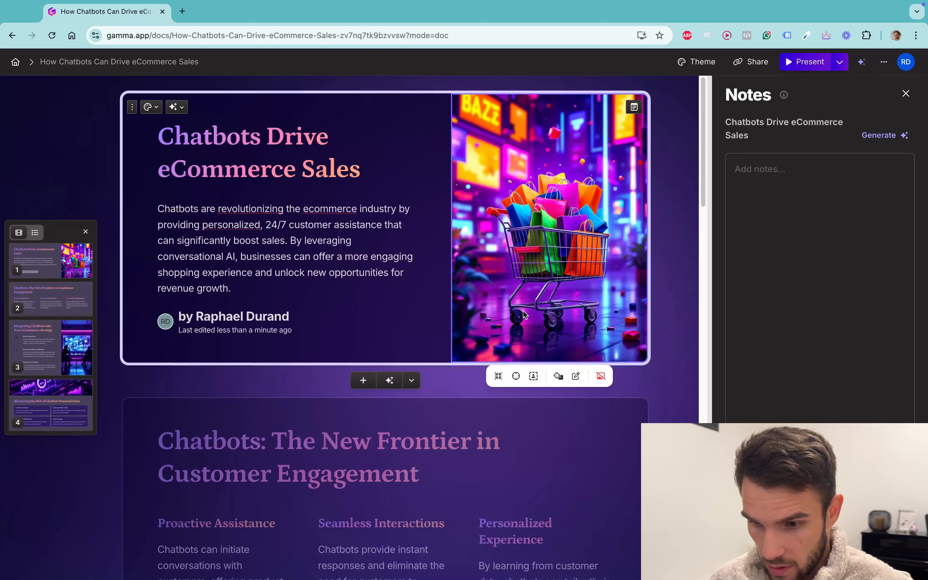
click(503, 213)
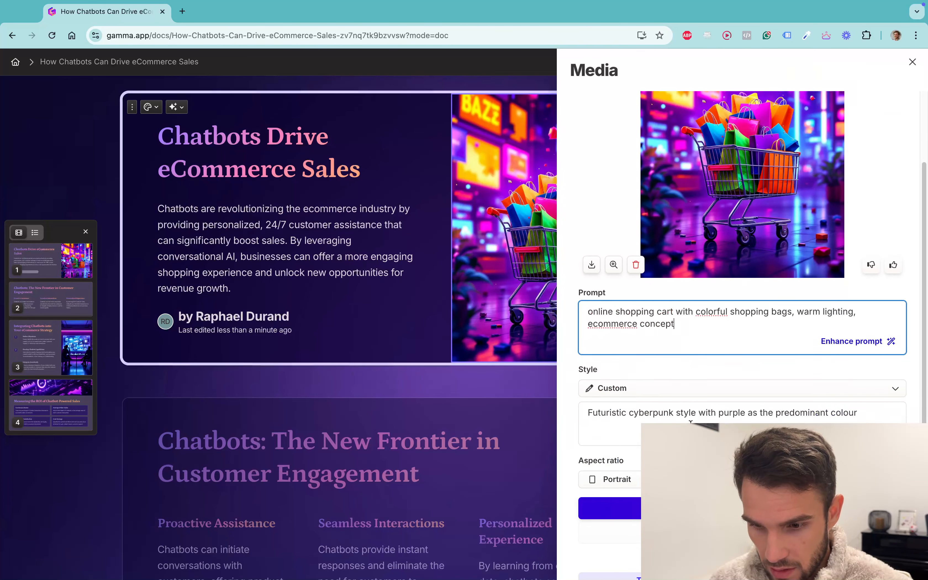
scroll(690, 422, down, 5)
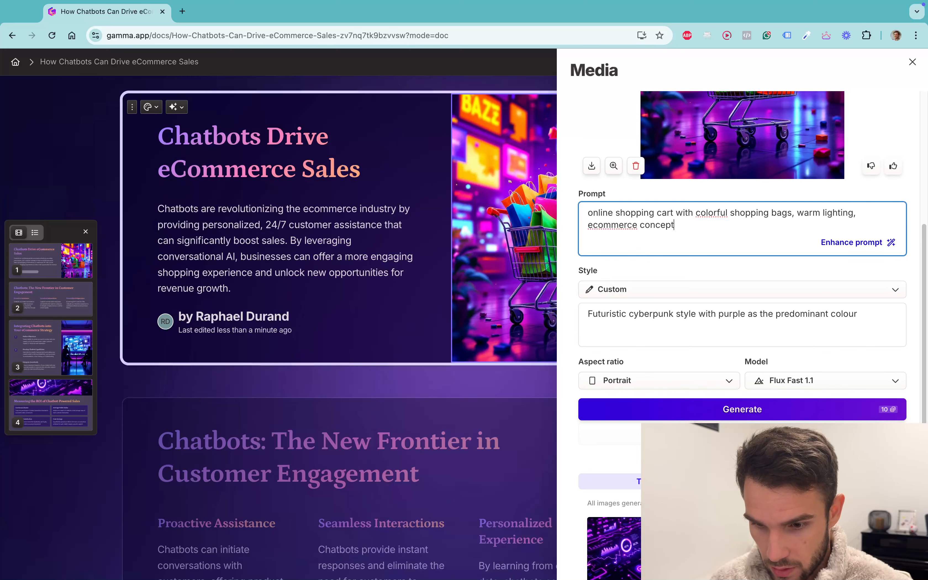
scroll(742, 307, down, 3)
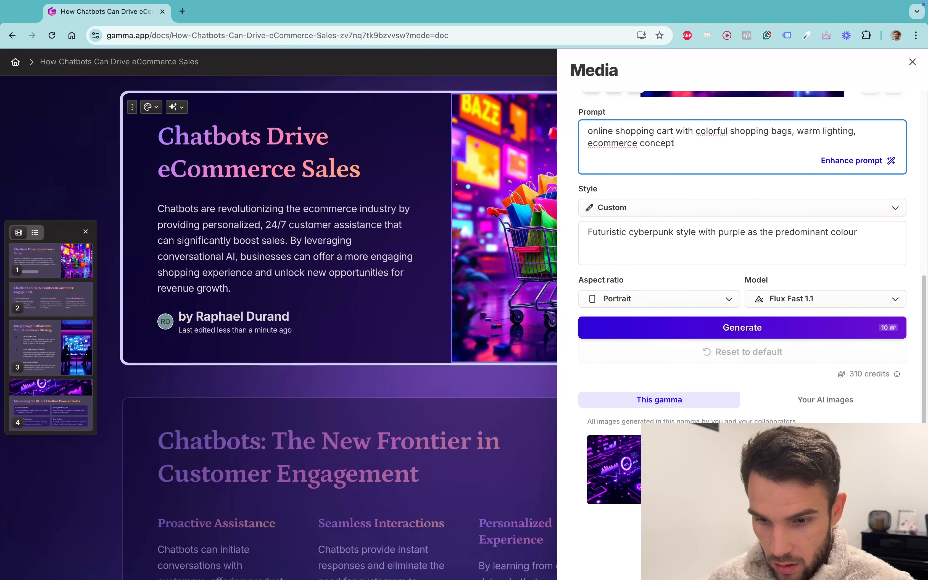
scroll(766, 413, up, 3)
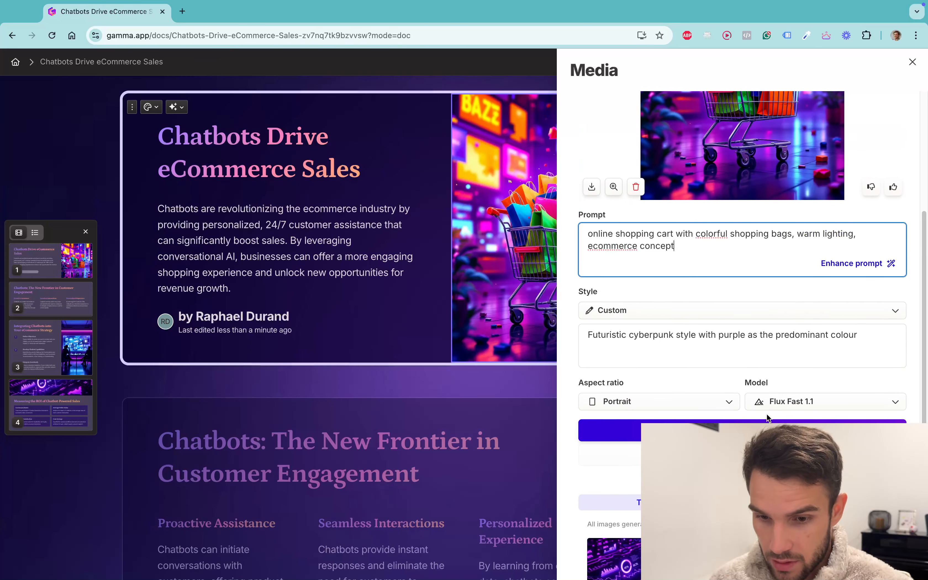
scroll(766, 413, up, 2)
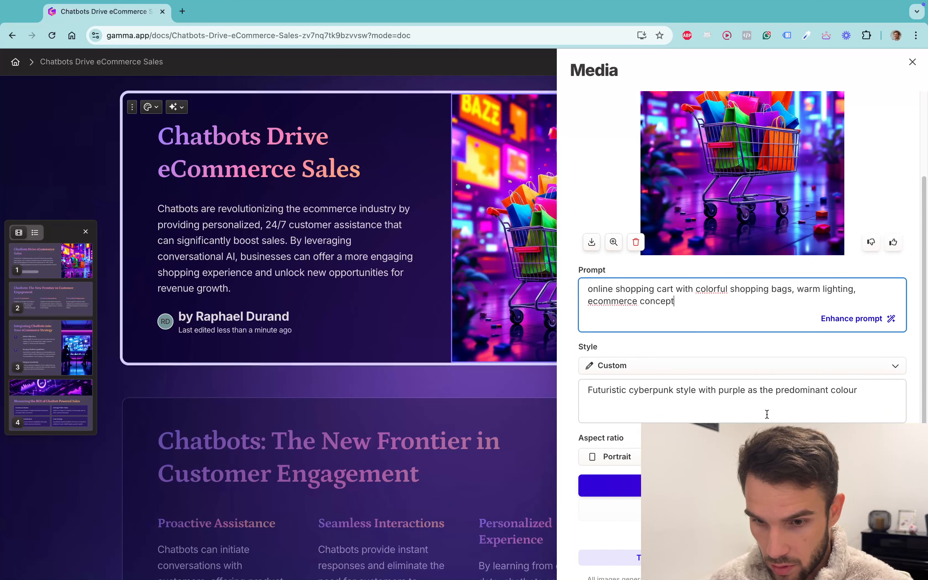
click(854, 324)
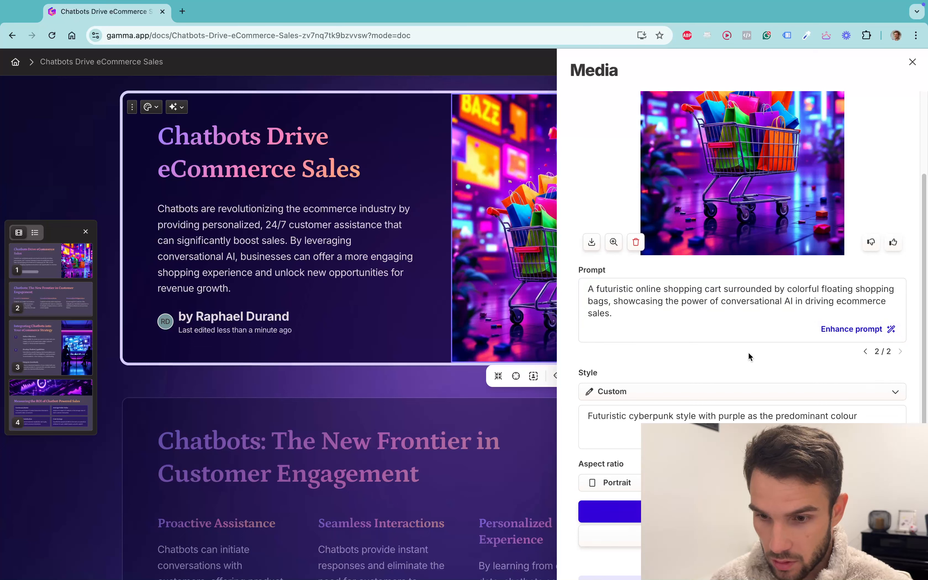
Generate a replacement shopping cart image from the enhanced prompt, and close the media settings and card notes.
scroll(748, 351, down, 2)
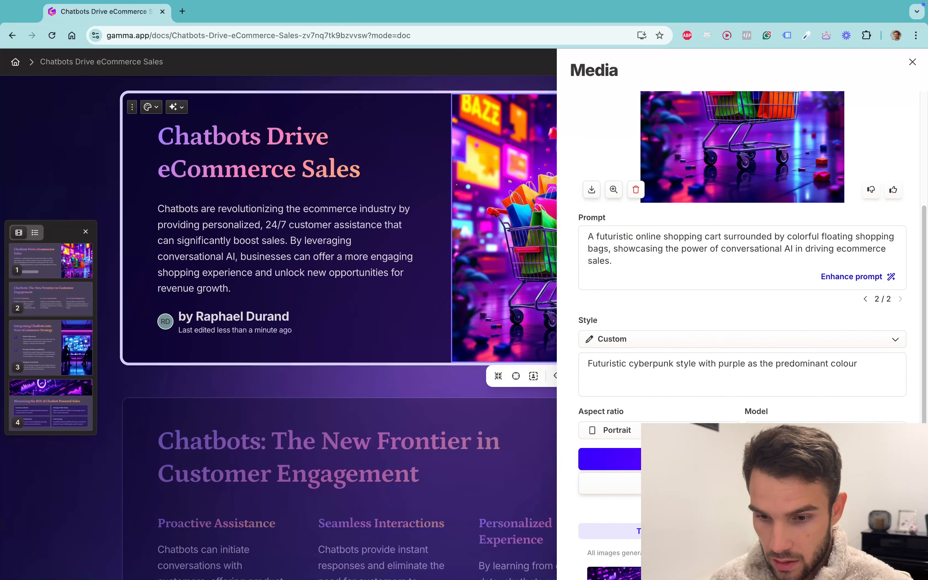
click(609, 458)
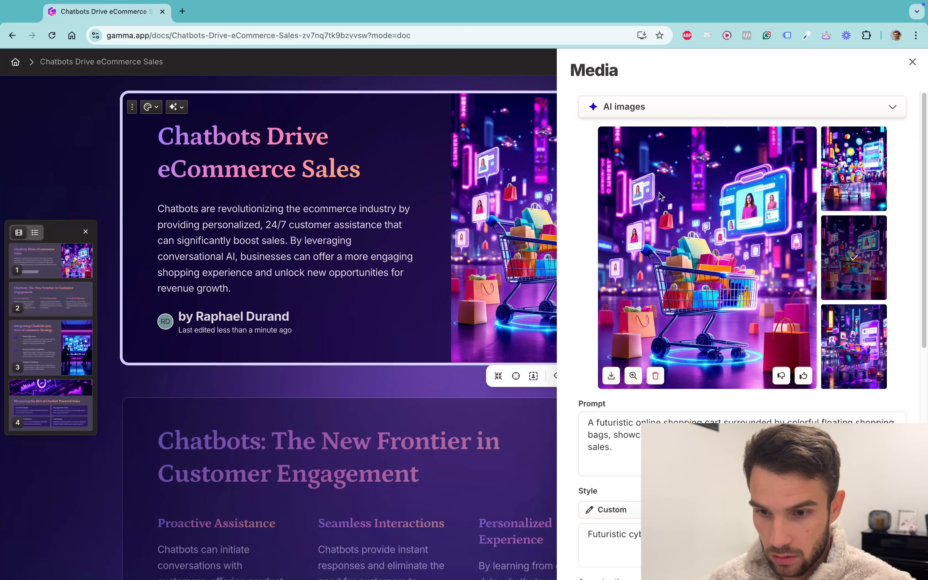
click(911, 63)
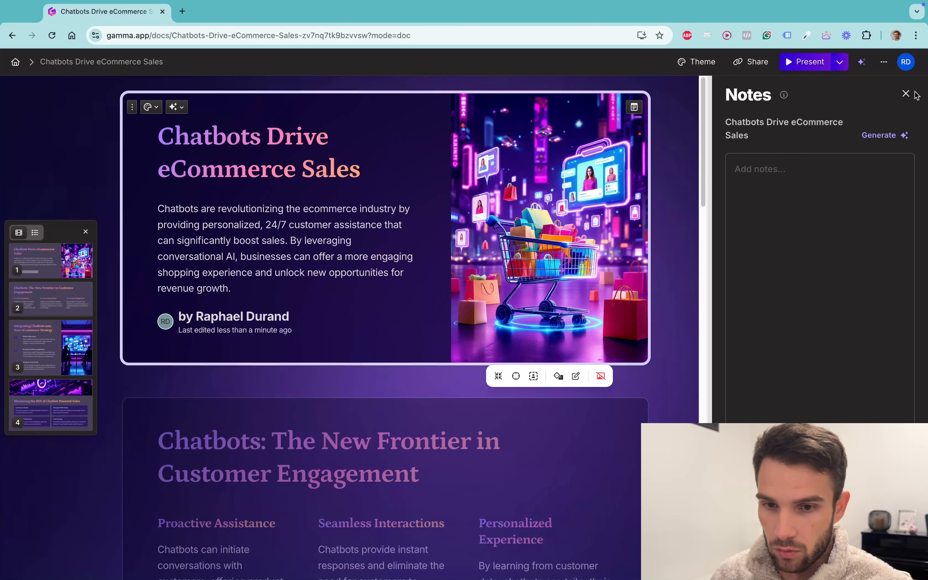
click(905, 93)
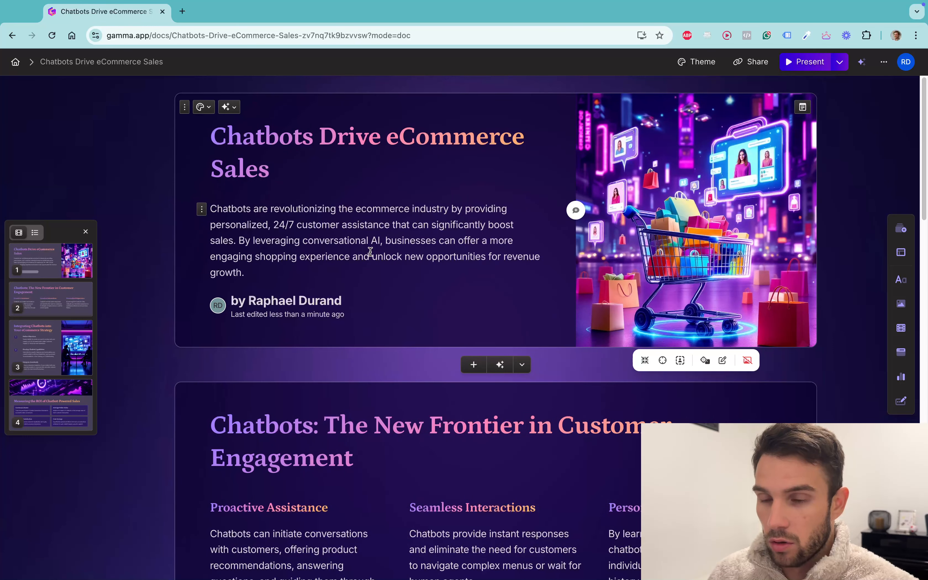